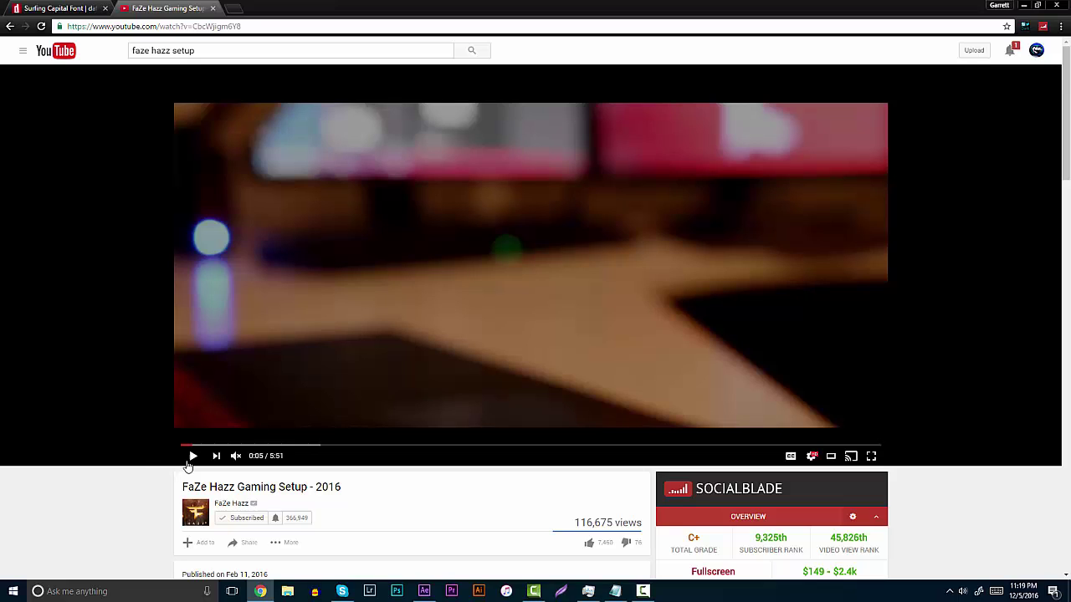
Step: Play a few seconds of the FaZe Hazz Gaming Setup - 2016 video and pause it on the red keyboard shot
{"action": "left_click", "coordinate": [192, 456]}
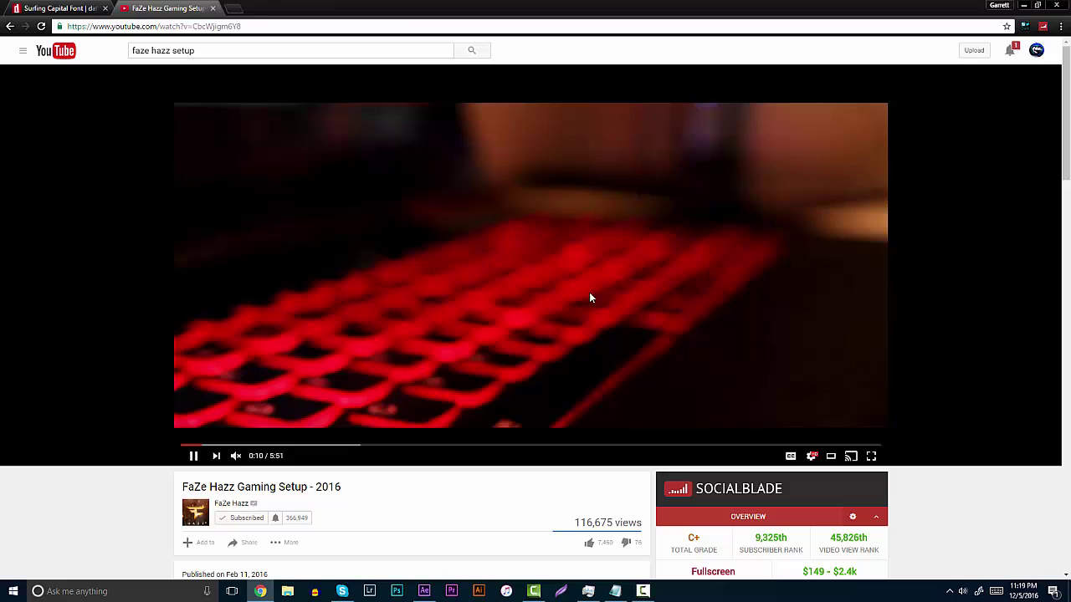
{"action": "left_click", "coordinate": [569, 317]}
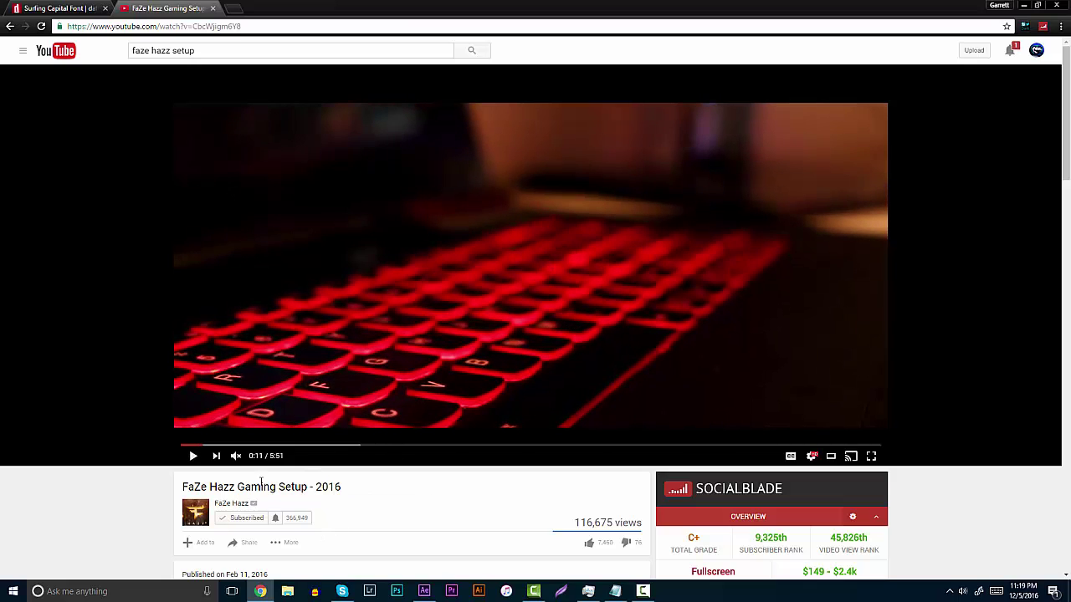
{"action": "left_click", "coordinate": [261, 591]}
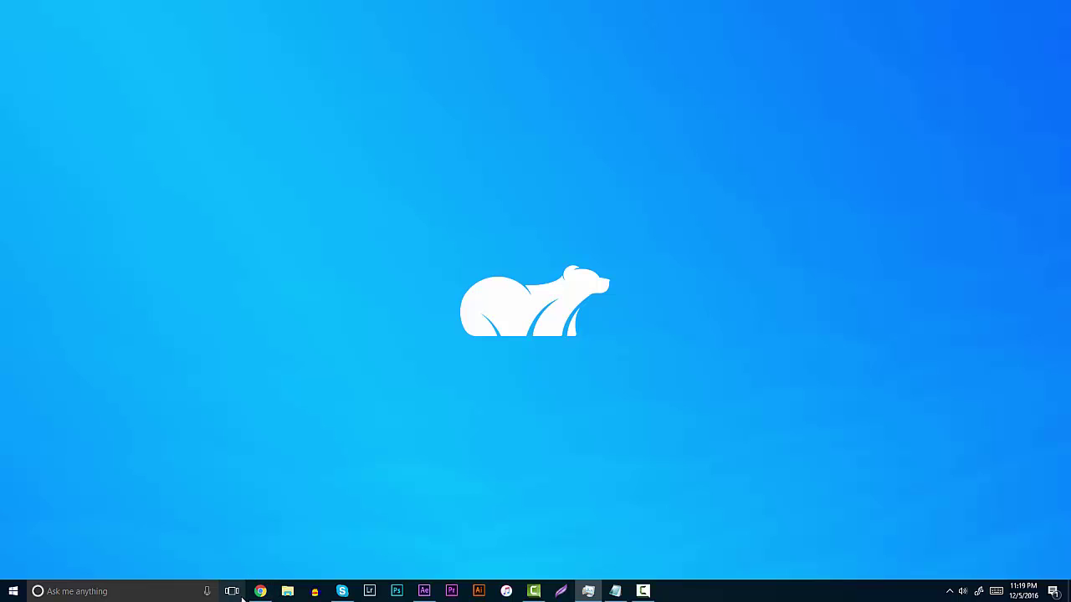
{"action": "left_click", "coordinate": [260, 592]}
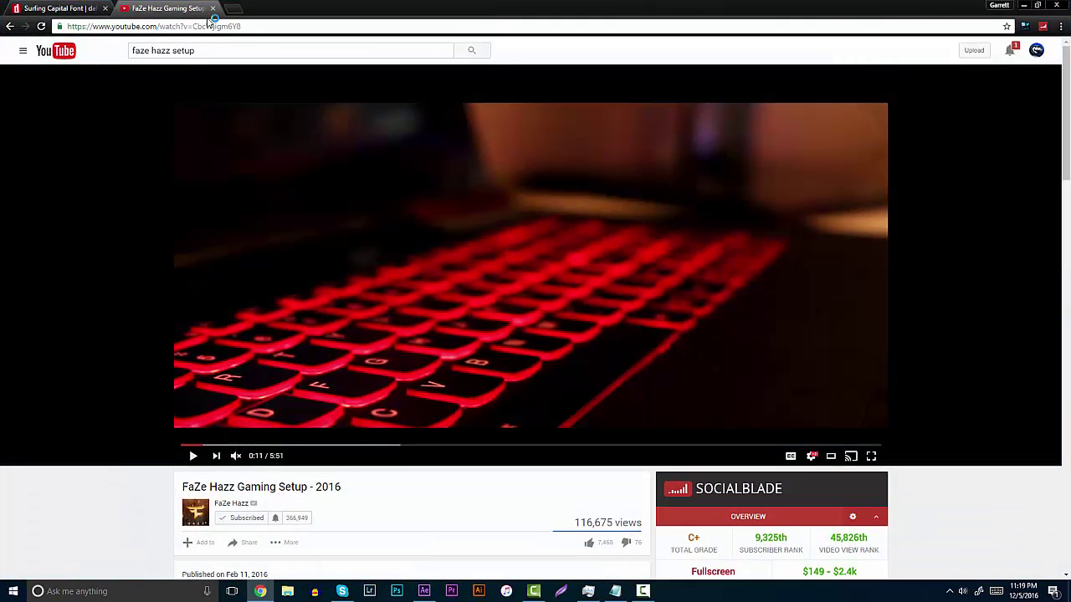
Step: Close the YouTube page, minimize the browser and show the icons on the desktop
{"action": "left_click", "coordinate": [212, 8]}
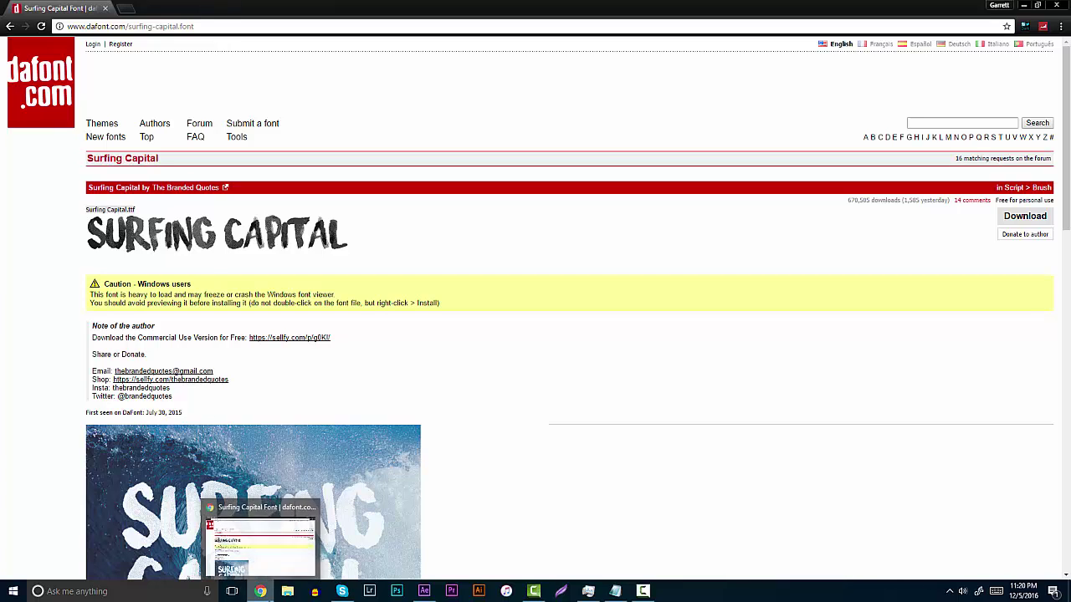
{"action": "left_click", "coordinate": [261, 591]}
{"action": "right_click", "coordinate": [454, 477]}
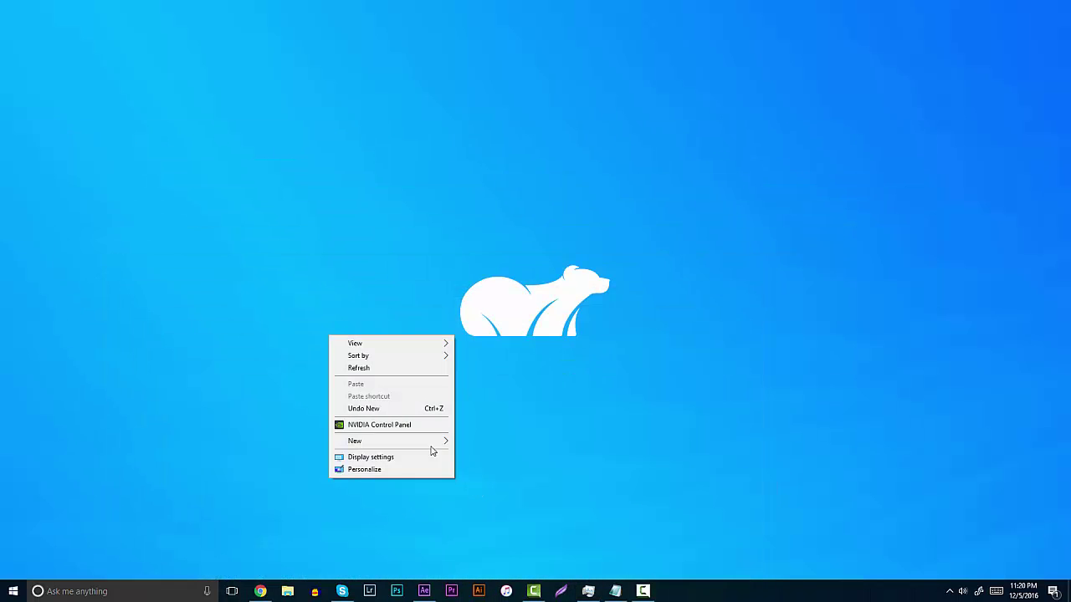
{"action": "mouse_move", "coordinate": [401, 345]}
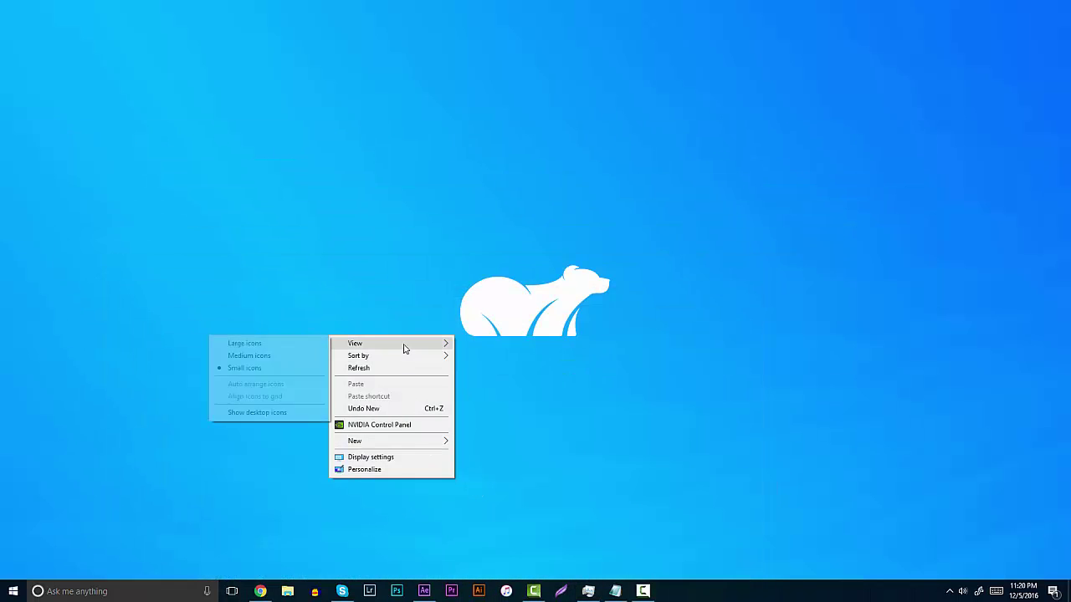
{"action": "left_click", "coordinate": [290, 414]}
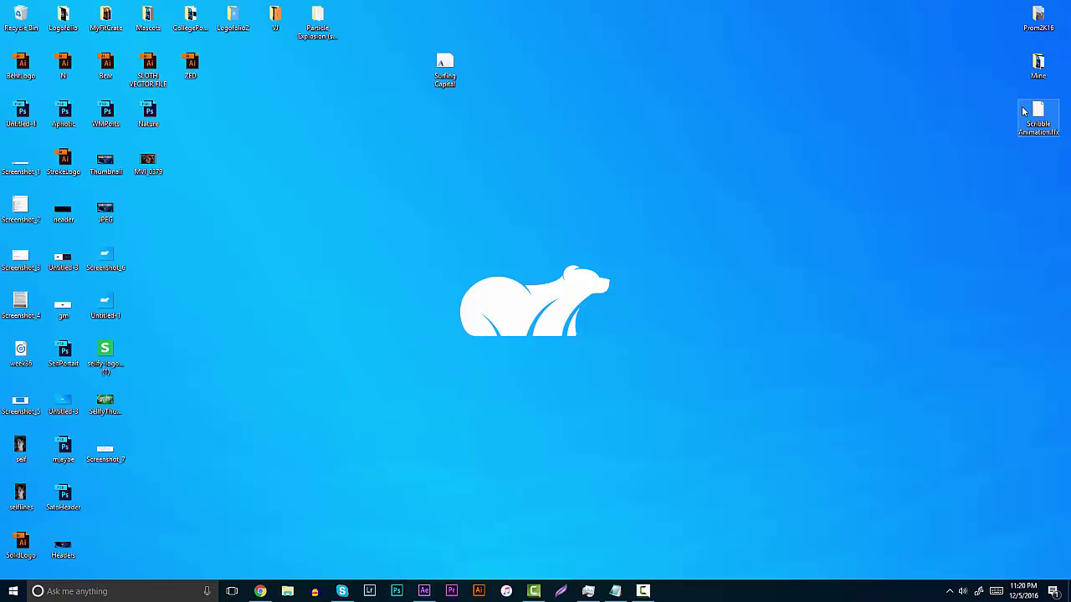
{"action": "left_click_drag", "start_coordinate": [1038, 116], "coordinate": [1010, 118]}
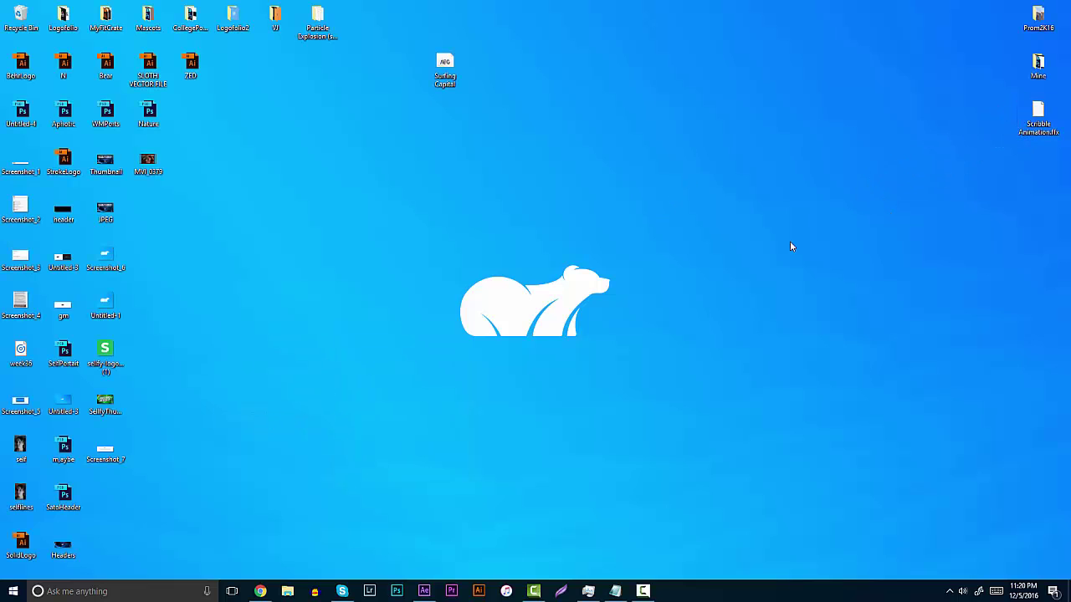
Step: Open the Adobe folder inside Program Files (x86) on Local Disk (C:) in File Explorer
{"action": "left_click", "coordinate": [139, 591]}
{"action": "left_click", "coordinate": [286, 591]}
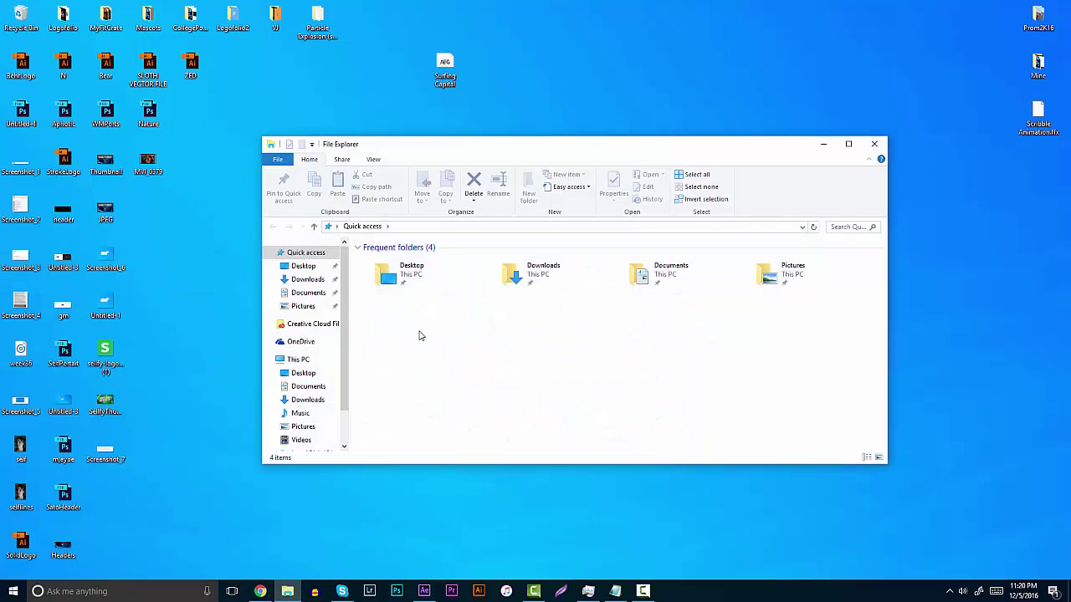
{"action": "scroll", "coordinate": [340, 409], "scroll_direction": "down", "scroll_amount": 3}
{"action": "left_click", "coordinate": [339, 405]}
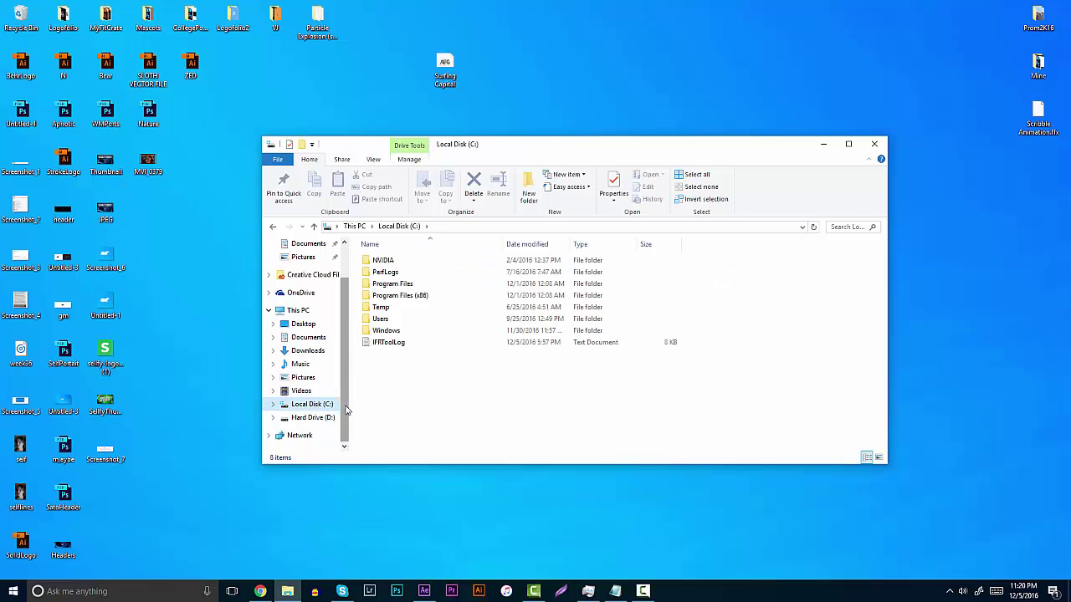
{"action": "double_click", "coordinate": [424, 295]}
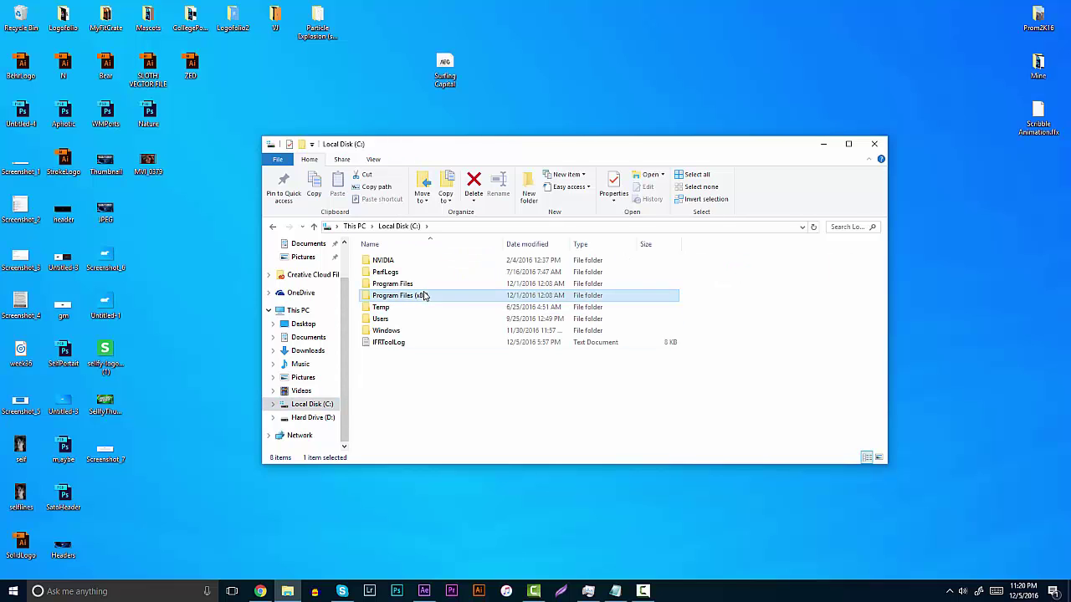
{"action": "double_click", "coordinate": [430, 265]}
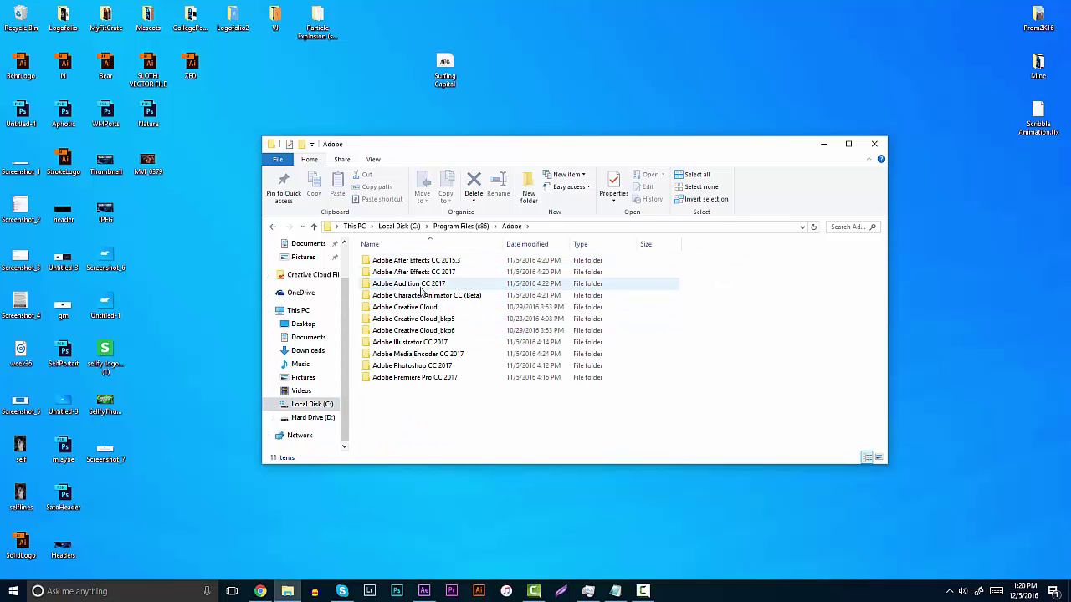
Step: Go to the Presets folder within the Support Files of Adobe After Effects CC 2017
{"action": "double_click", "coordinate": [422, 283]}
{"action": "key", "text": "BackSpace"}
{"action": "double_click", "coordinate": [424, 272]}
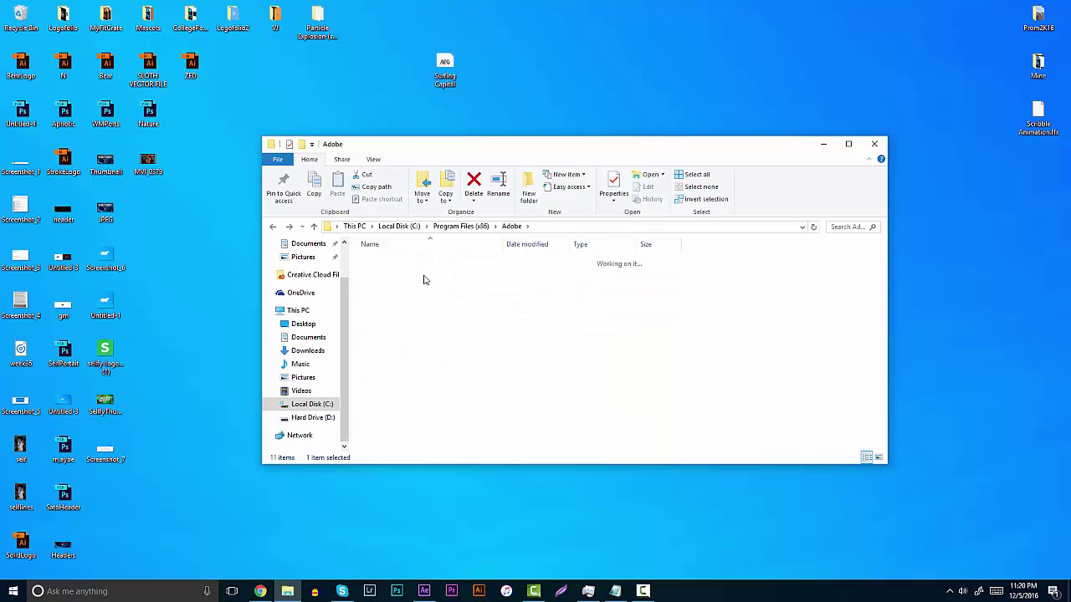
{"action": "double_click", "coordinate": [422, 265]}
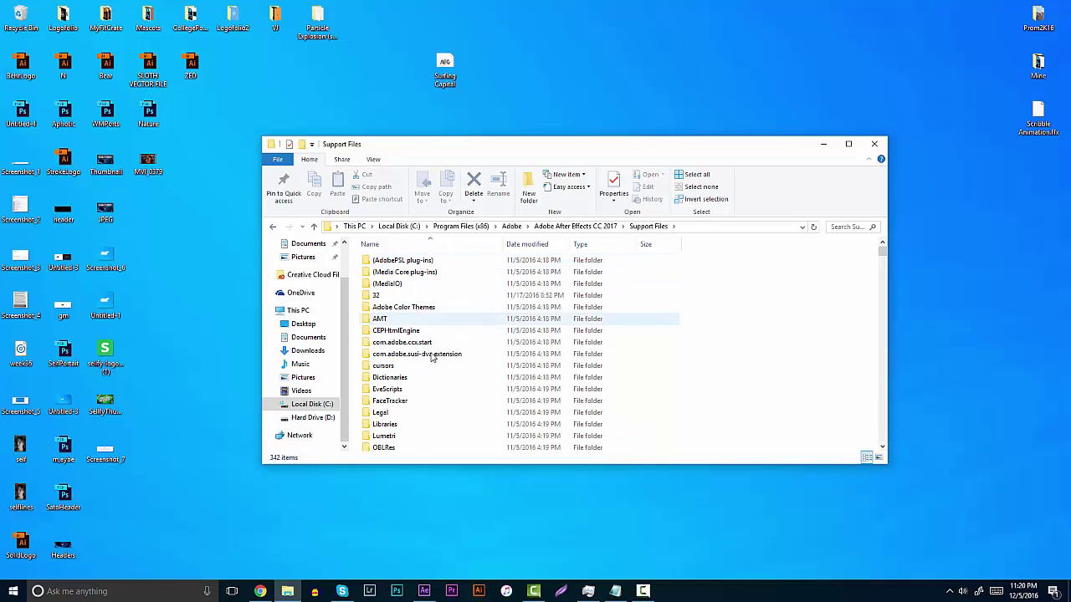
{"action": "scroll", "coordinate": [436, 362], "scroll_direction": "down", "scroll_amount": 8}
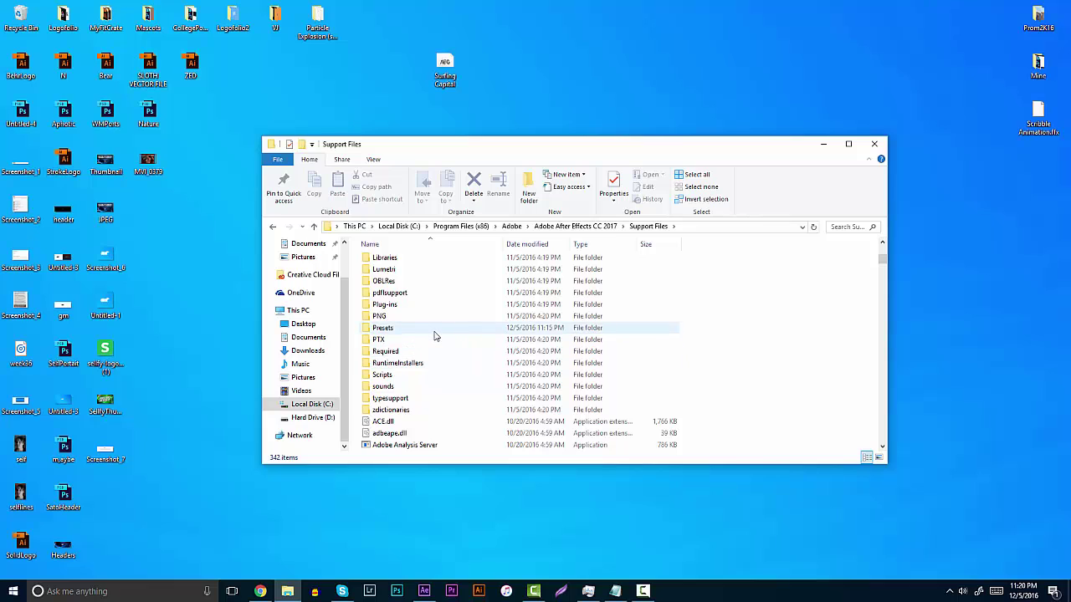
{"action": "double_click", "coordinate": [434, 336]}
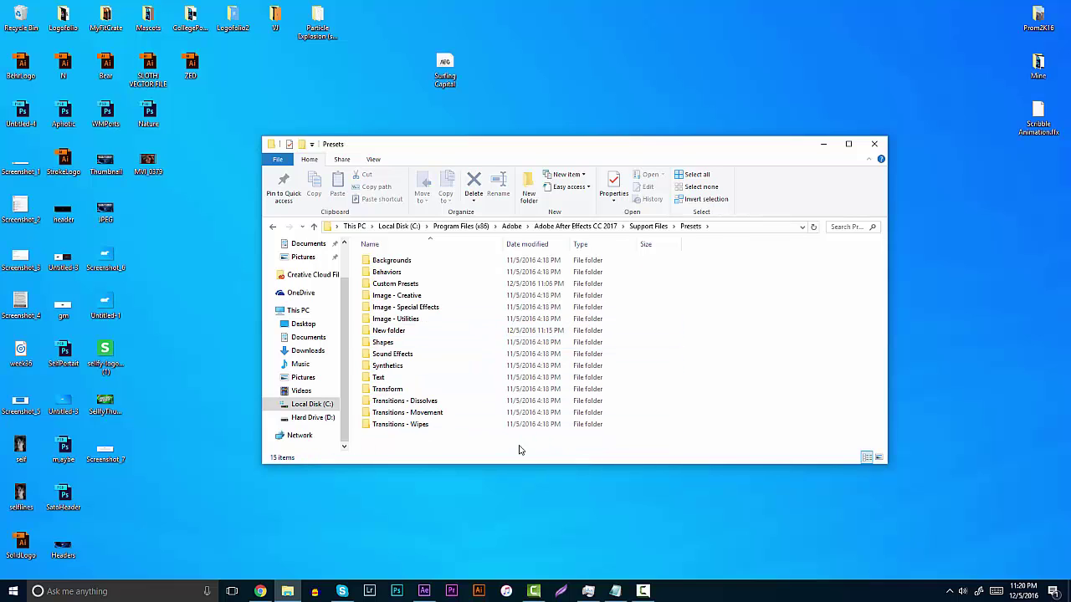
Step: Create a folder named Custom Presetss inside Presets and delete it again
{"action": "right_click", "coordinate": [483, 447]}
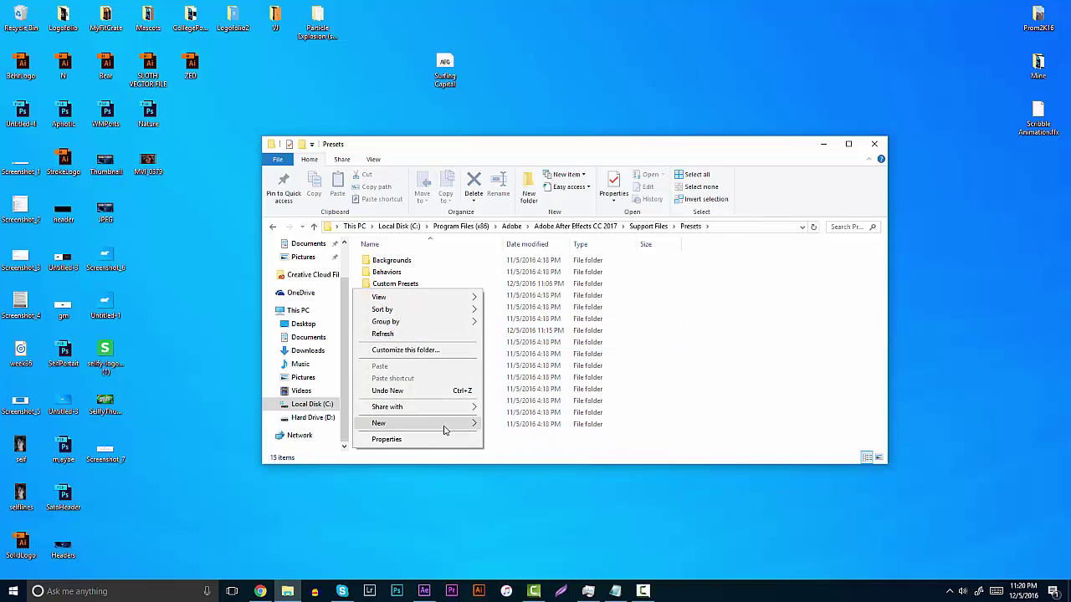
{"action": "mouse_move", "coordinate": [418, 423]}
{"action": "left_click", "coordinate": [255, 424]}
{"action": "type", "text": "C"}
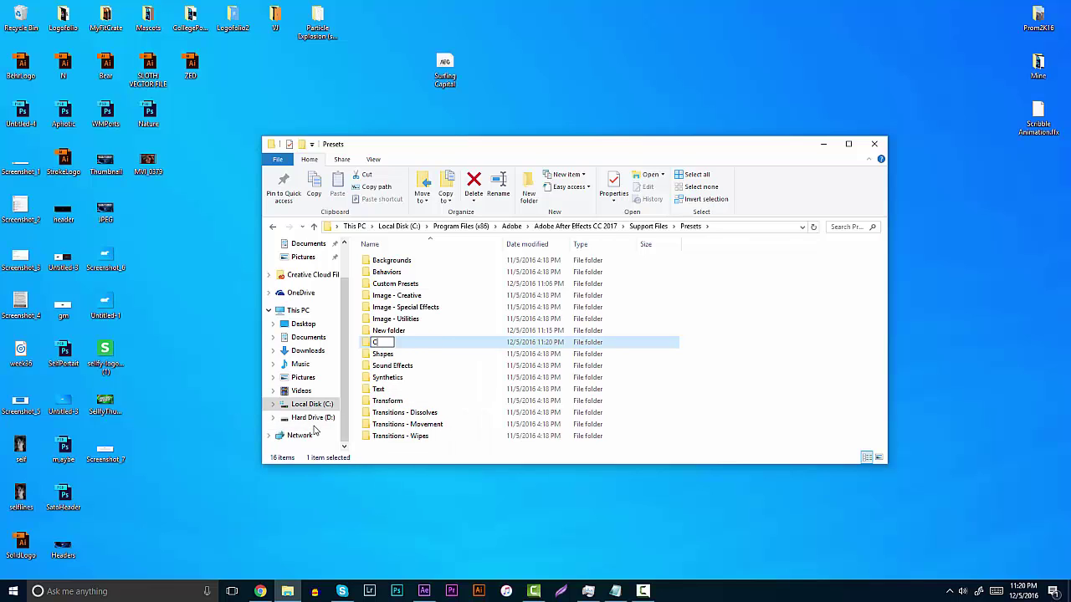
{"action": "type", "text": "ustom Presetss"}
{"action": "key", "text": "Return"}
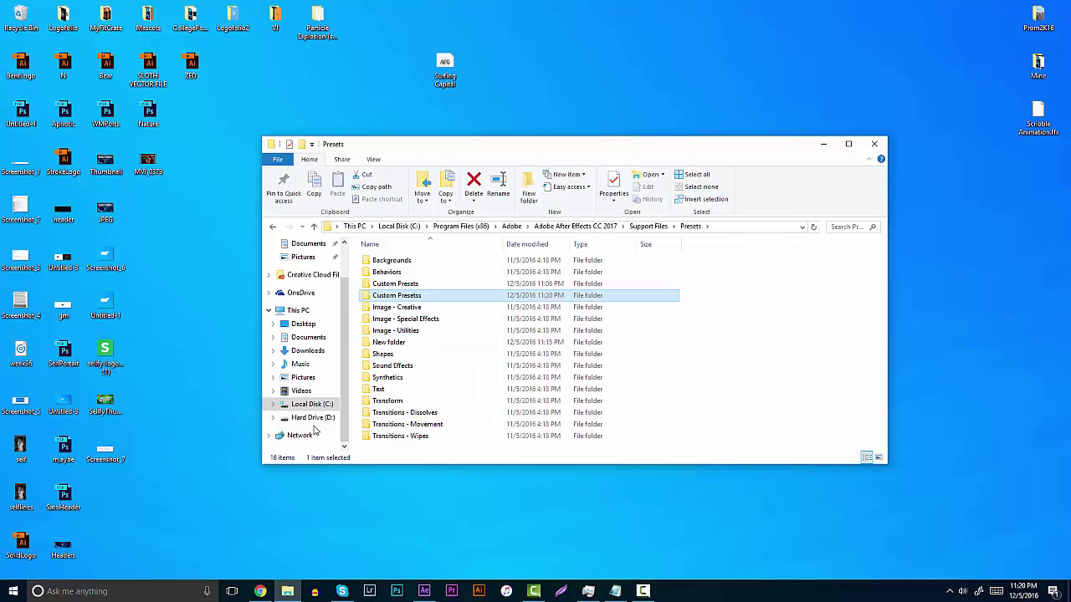
{"action": "right_click", "coordinate": [407, 300]}
{"action": "left_click", "coordinate": [251, 530]}
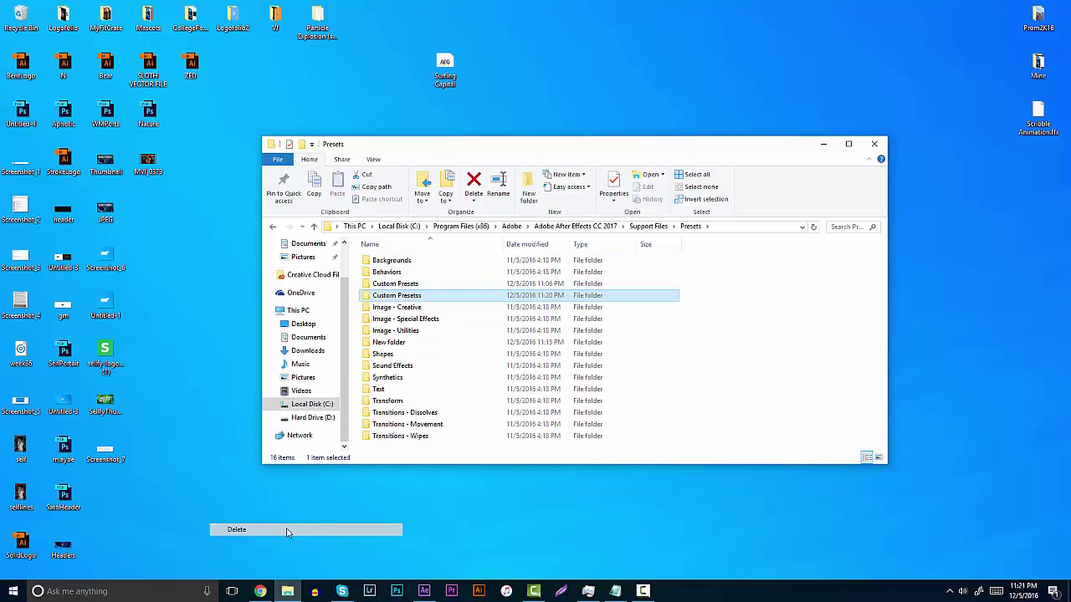
Step: Look inside the existing Custom Presets folder for the Scribble Animation.ffx preset and close the File Explorer window
{"action": "double_click", "coordinate": [396, 283]}
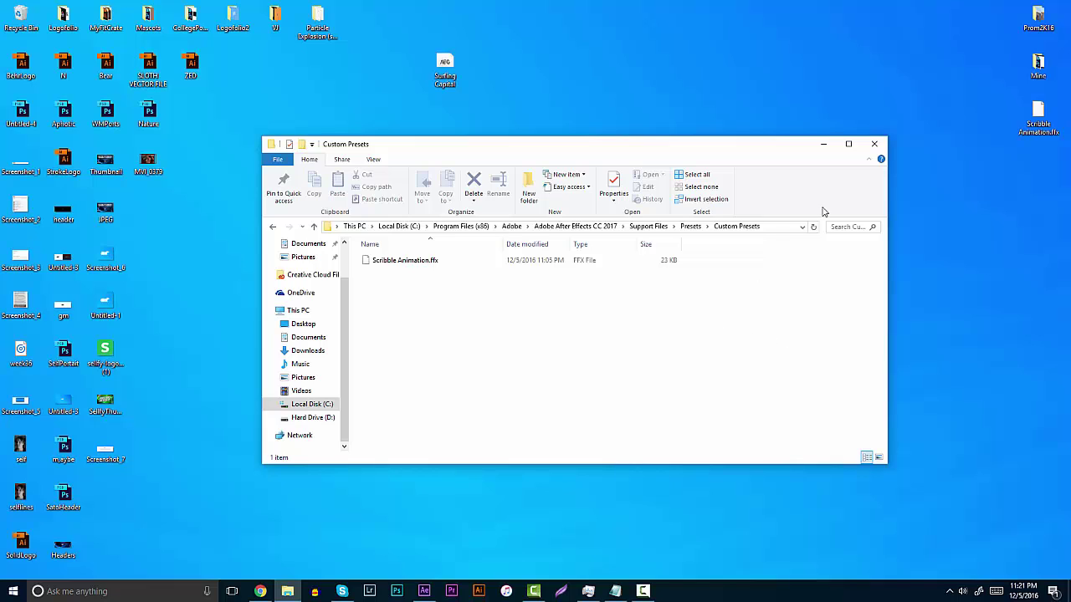
{"action": "left_click", "coordinate": [874, 144]}
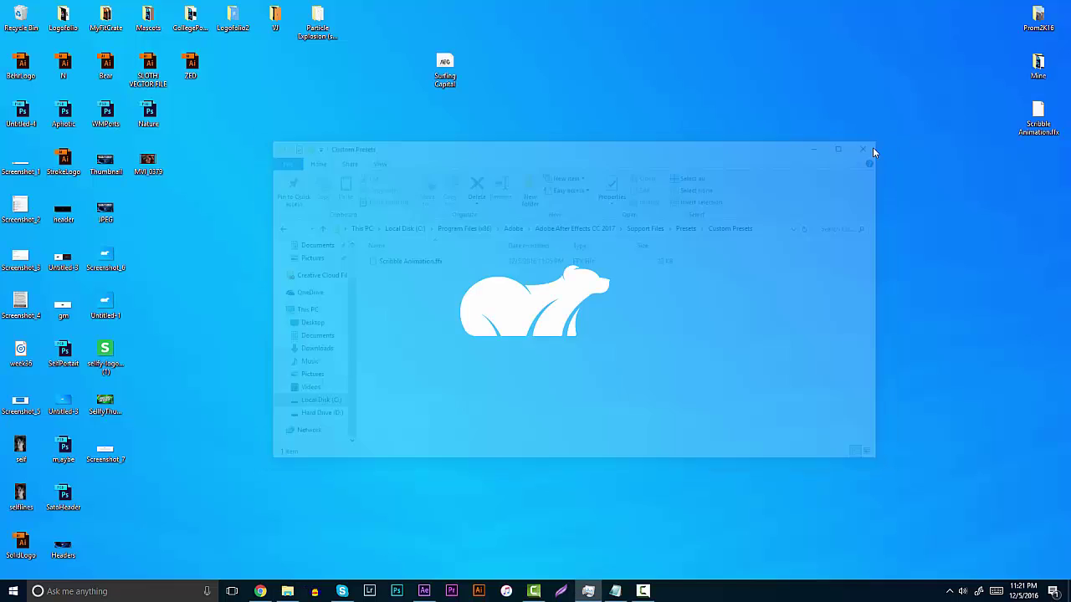
Step: Switch to After Effects and create a 1920 x 1080 composition at 30 fps with a duration of 10 seconds
{"action": "left_click", "coordinate": [430, 593]}
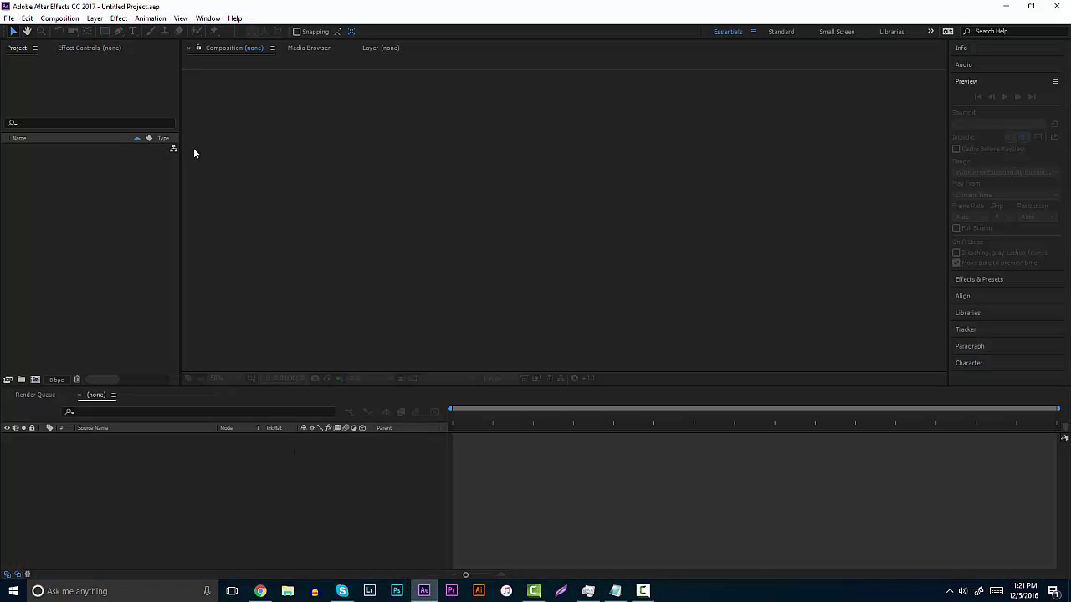
{"action": "left_click", "coordinate": [60, 18]}
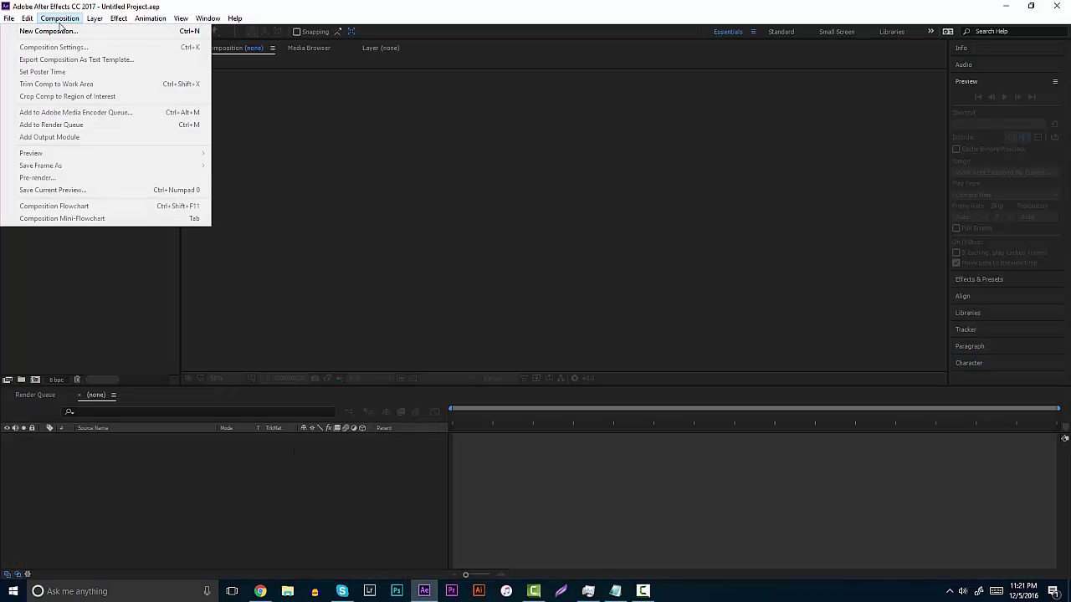
{"action": "left_click", "coordinate": [62, 32]}
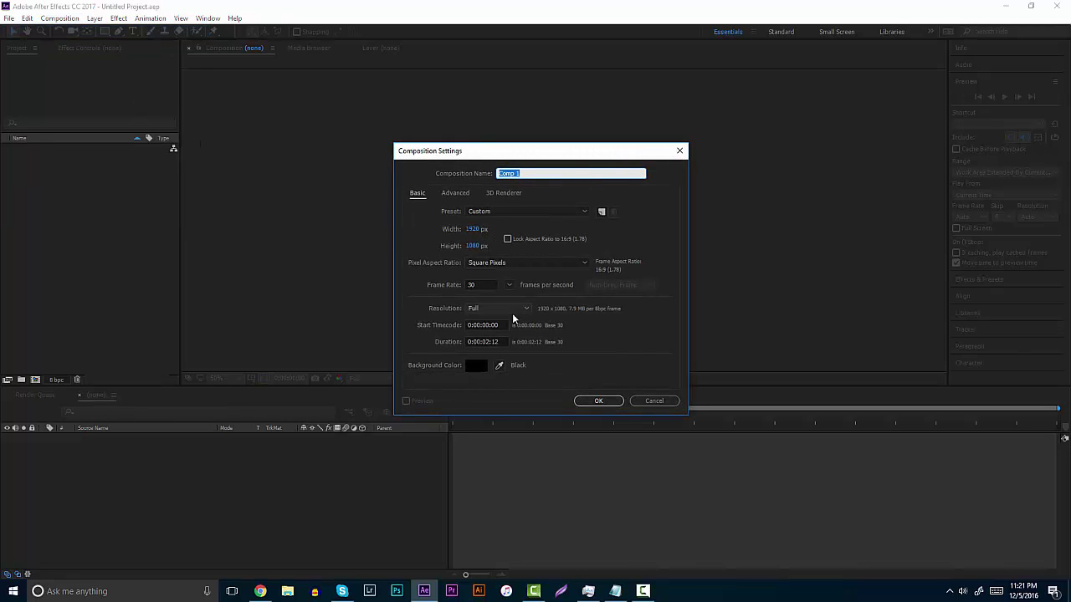
{"action": "left_click_drag", "start_coordinate": [500, 342], "coordinate": [492, 342]}
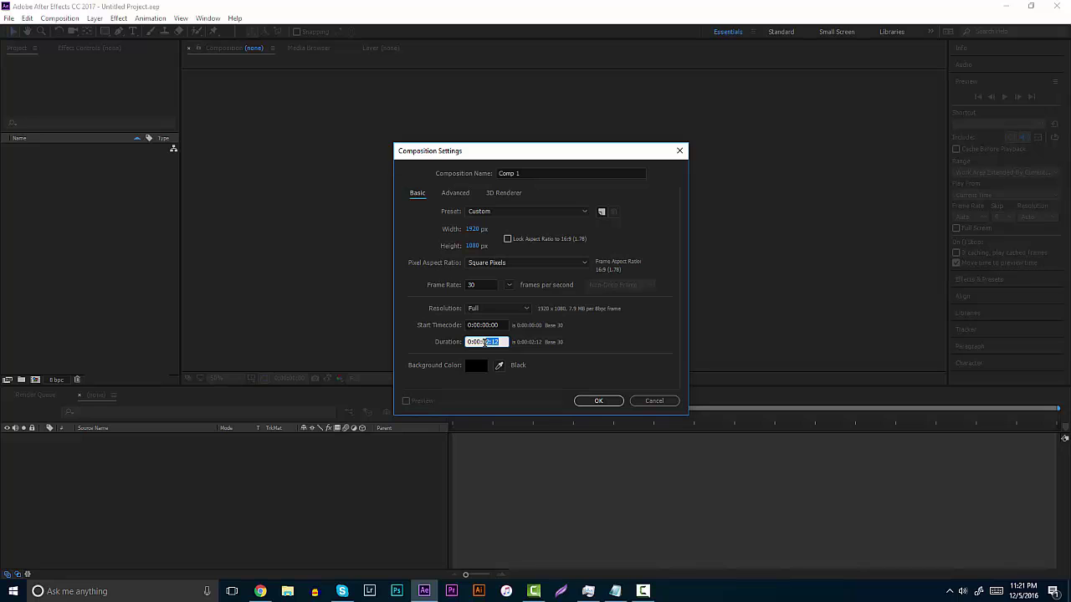
{"action": "type", "text": "1"}
{"action": "left_click", "coordinate": [592, 401]}
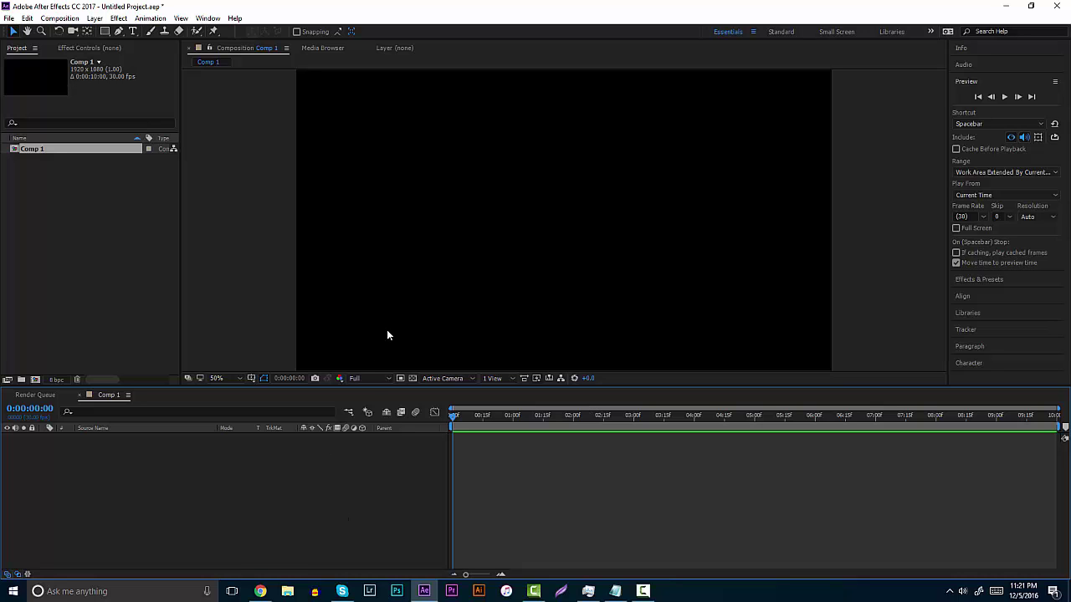
Step: Add a dark gray solid layer at the composition's full size
{"action": "left_click", "coordinate": [94, 18]}
{"action": "mouse_move", "coordinate": [92, 31]}
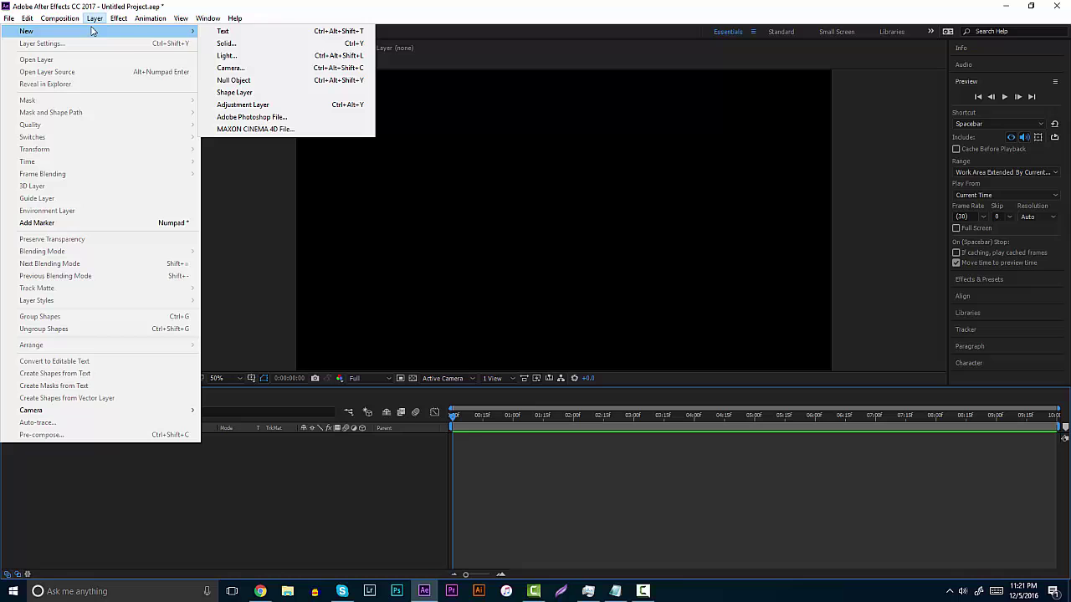
{"action": "left_click", "coordinate": [234, 43]}
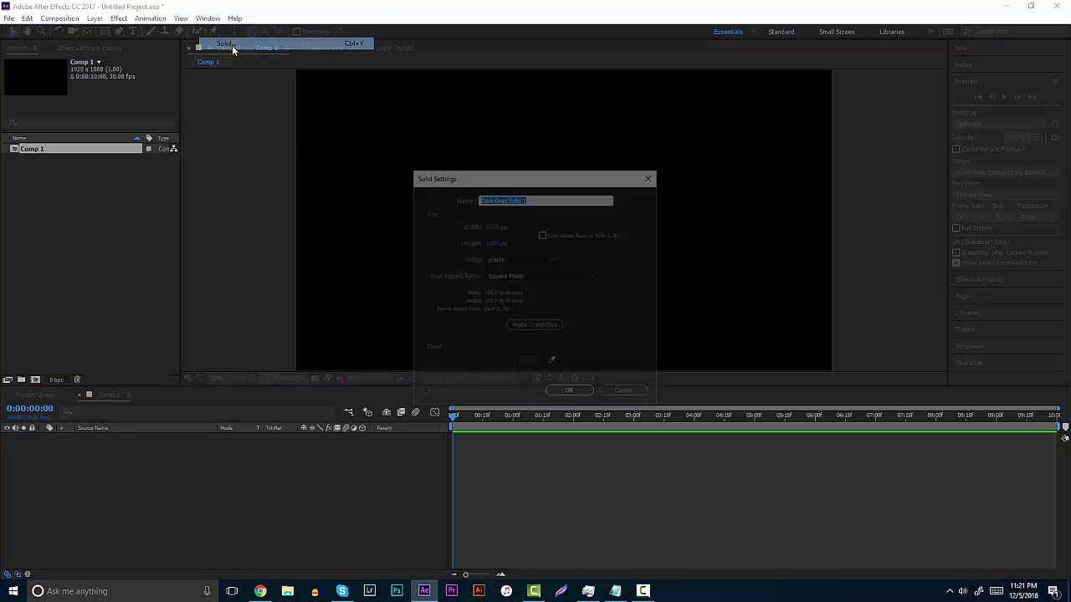
{"action": "left_click", "coordinate": [561, 392]}
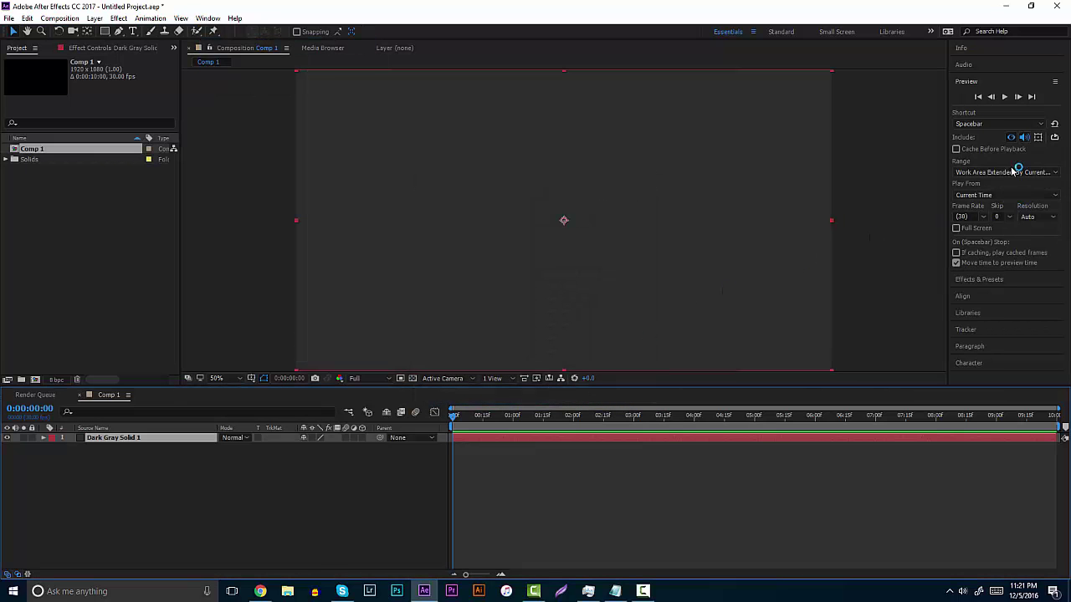
Step: Apply the 4-Color Gradient effect to the dark gray solid and set the composition's preview resolution to Third
{"action": "left_click", "coordinate": [995, 287]}
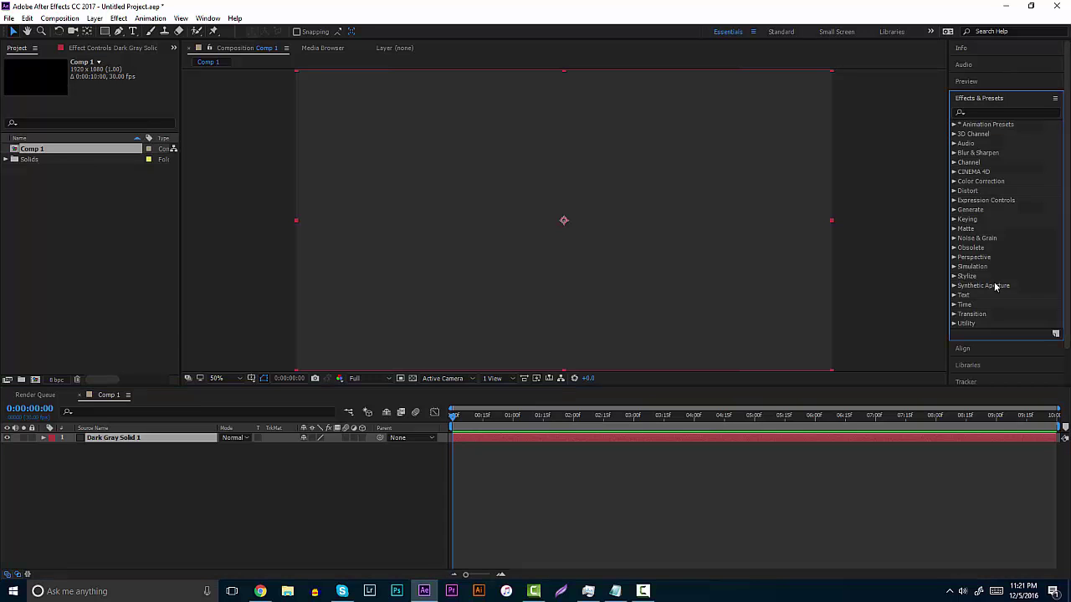
{"action": "left_click", "coordinate": [1002, 111]}
{"action": "type", "text": "gradien"}
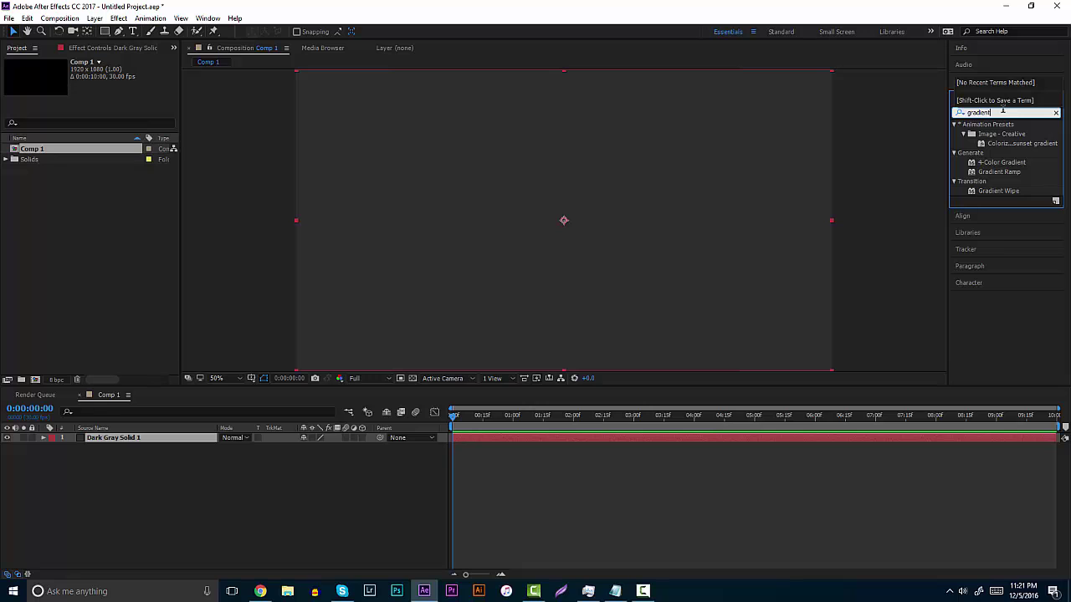
{"action": "type", "text": "t"}
{"action": "left_click_drag", "start_coordinate": [1001, 163], "coordinate": [166, 446]}
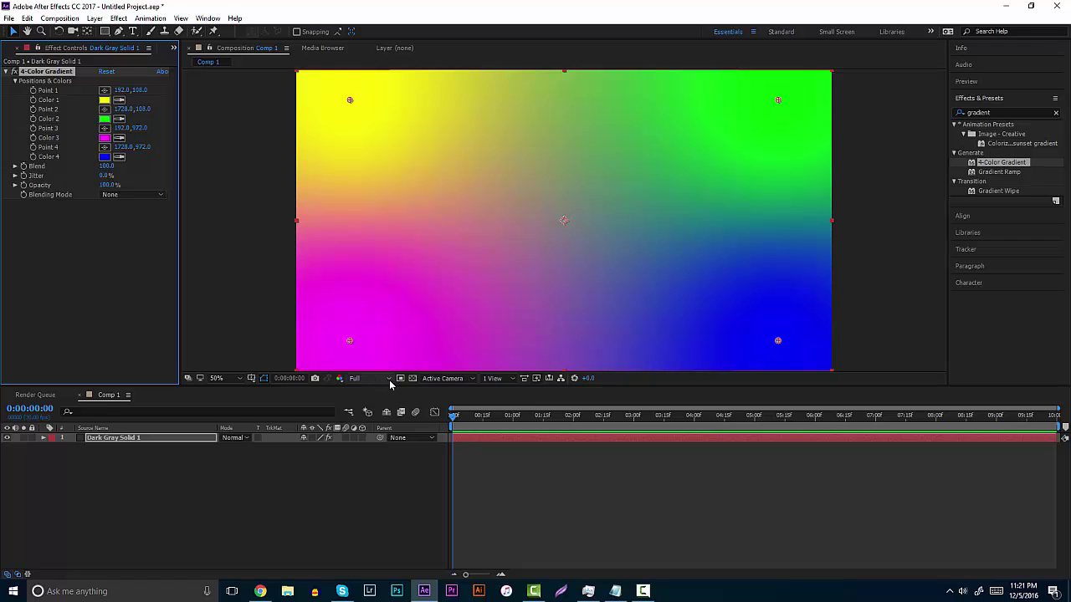
{"action": "left_click", "coordinate": [390, 380]}
{"action": "left_click", "coordinate": [393, 433]}
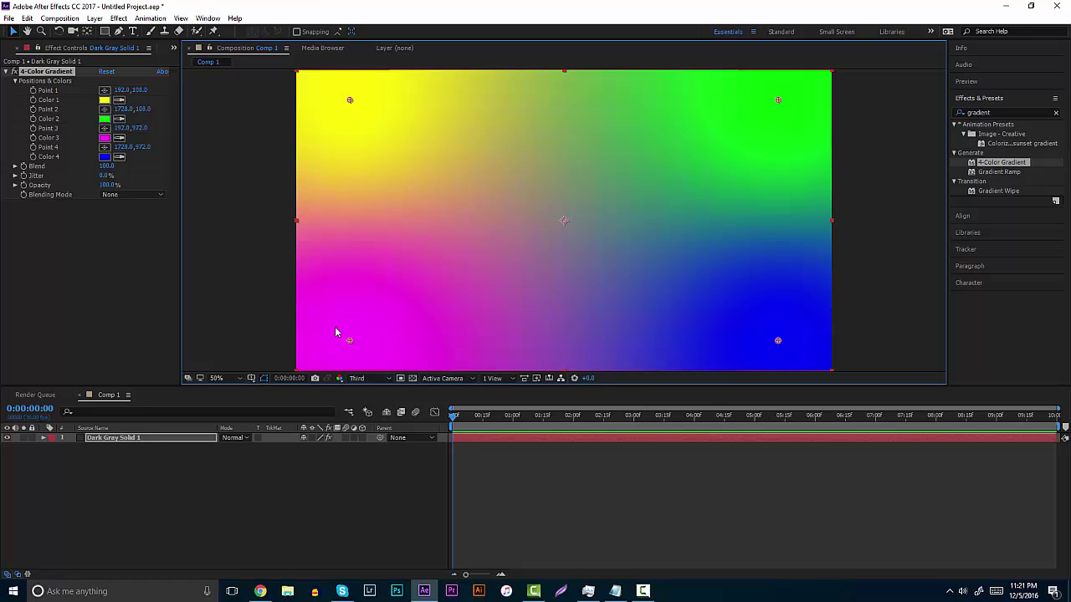
Step: Recolor the four-color gradient, setting Color 1 to cyan and Colors 2 and 3 to sky blue
{"action": "left_click", "coordinate": [106, 101]}
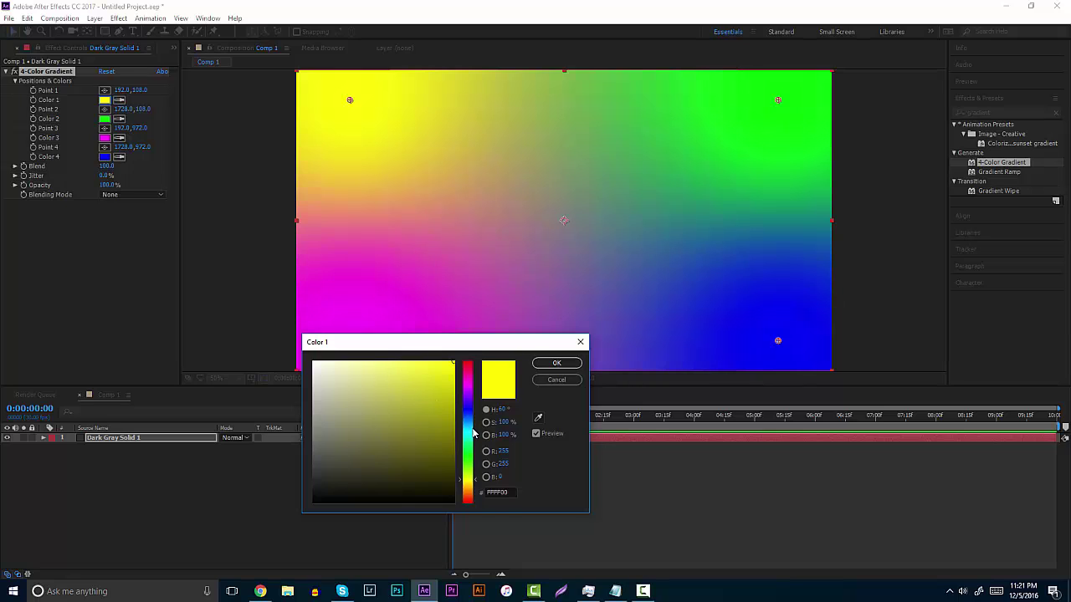
{"action": "left_click", "coordinate": [473, 430]}
{"action": "left_click", "coordinate": [557, 364]}
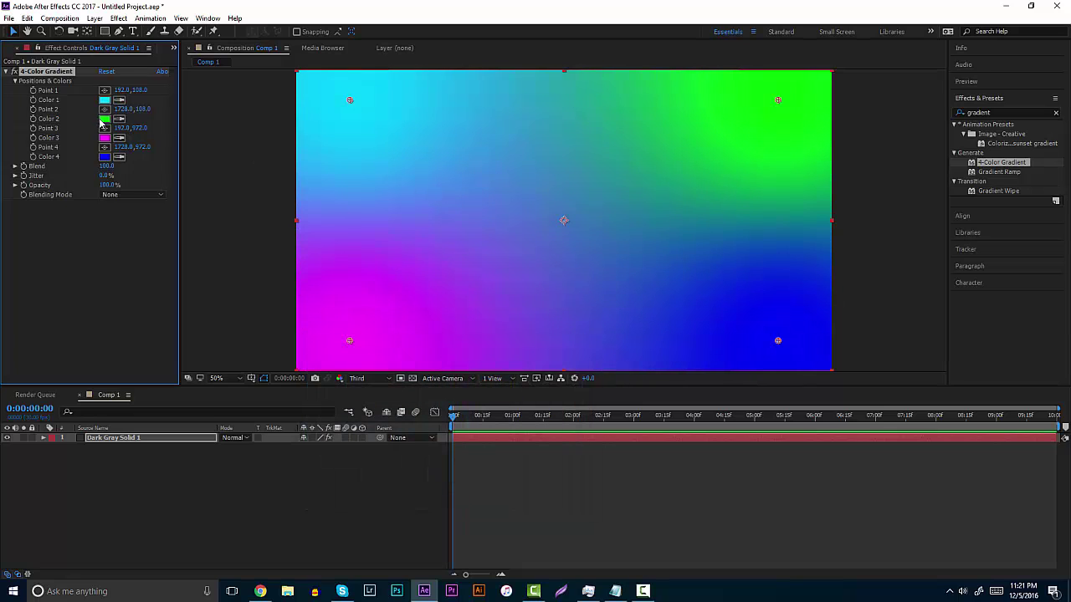
{"action": "left_click", "coordinate": [104, 119]}
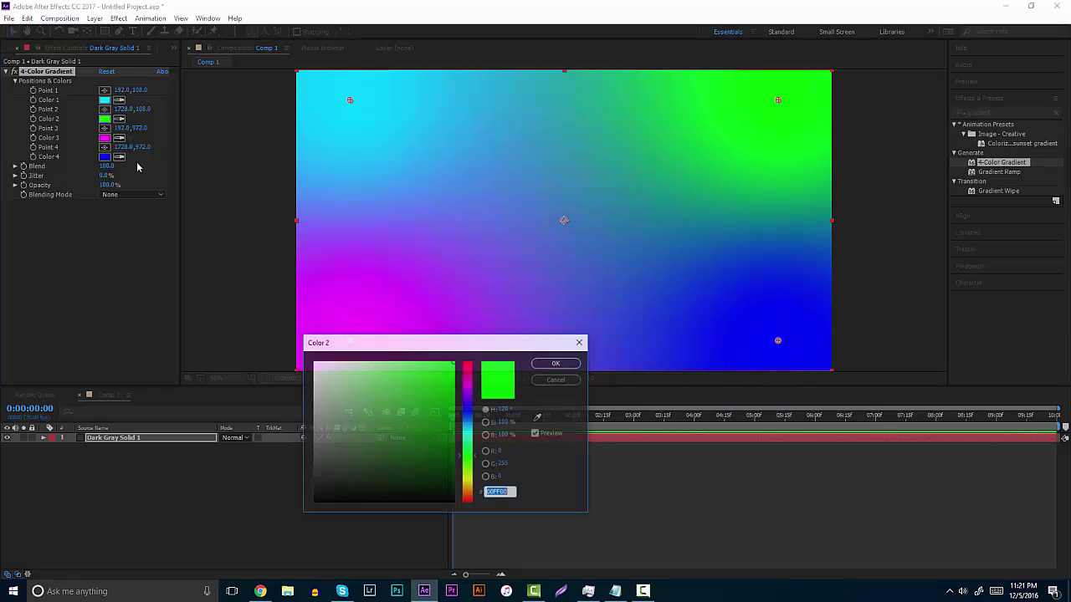
{"action": "left_click", "coordinate": [469, 423]}
{"action": "left_click", "coordinate": [553, 364]}
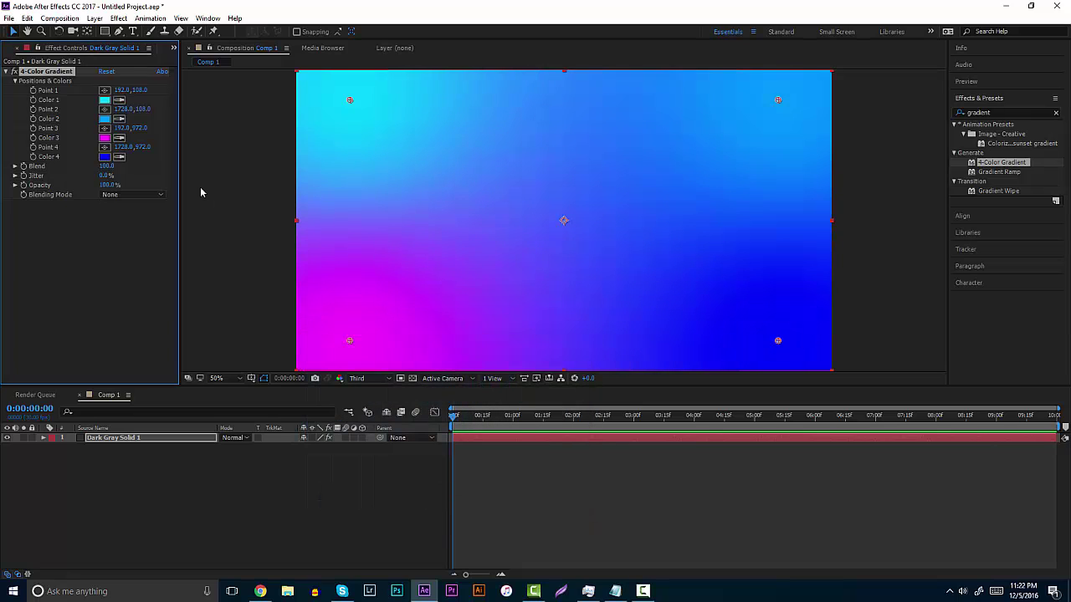
{"action": "left_click", "coordinate": [104, 137]}
{"action": "left_click", "coordinate": [469, 430]}
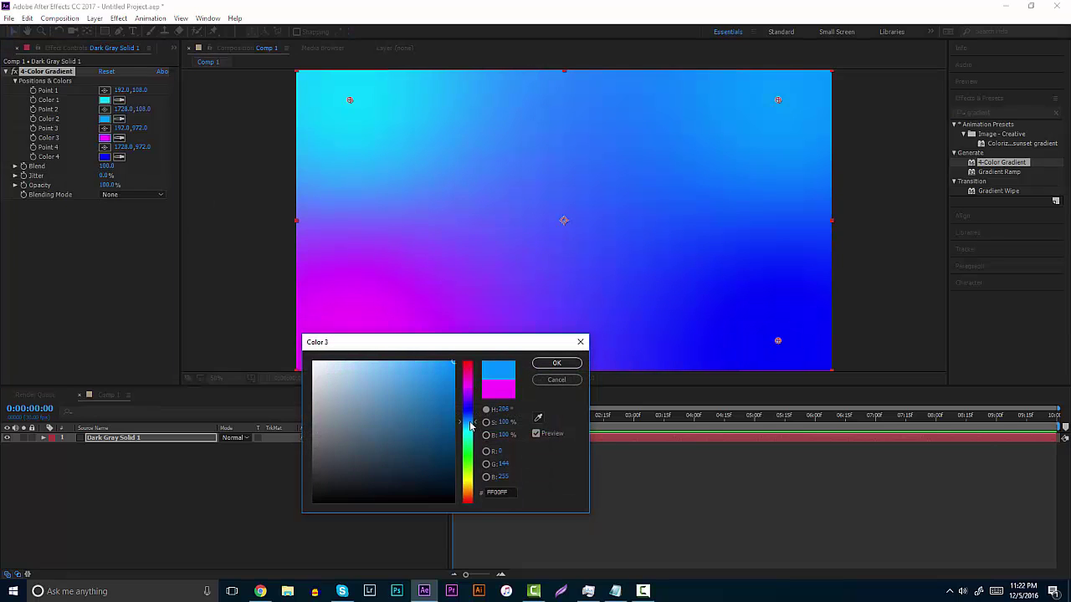
{"action": "left_click", "coordinate": [556, 363]}
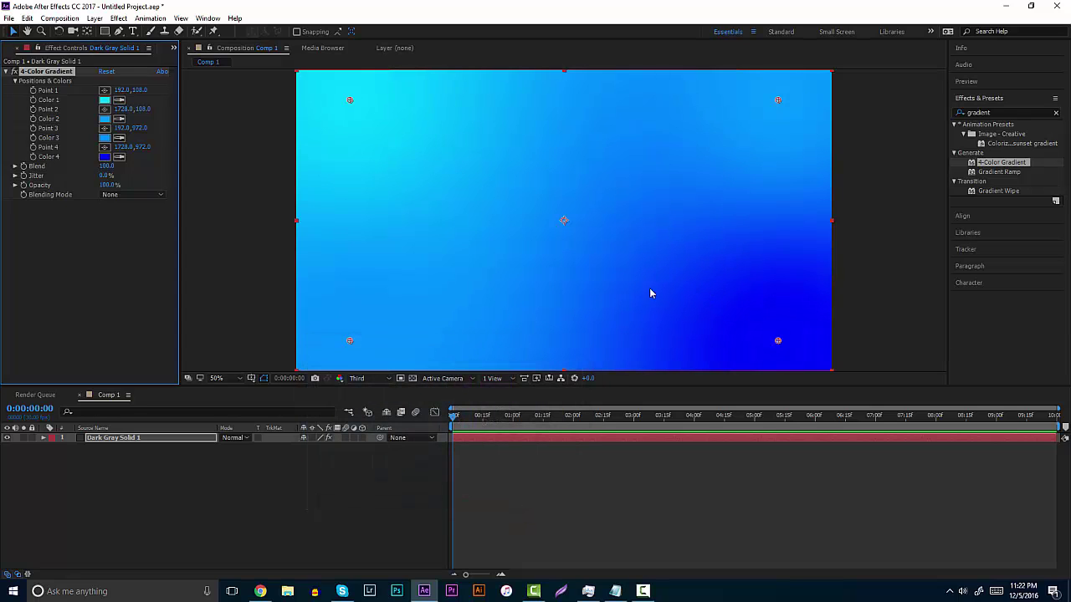
Step: Set the gradient's Blend to 511 and its Jitter to 0%, then deselect the solid layer
{"action": "left_click_drag", "start_coordinate": [107, 166], "coordinate": [341, 182]}
{"action": "left_click_drag", "start_coordinate": [108, 176], "coordinate": [232, 172]}
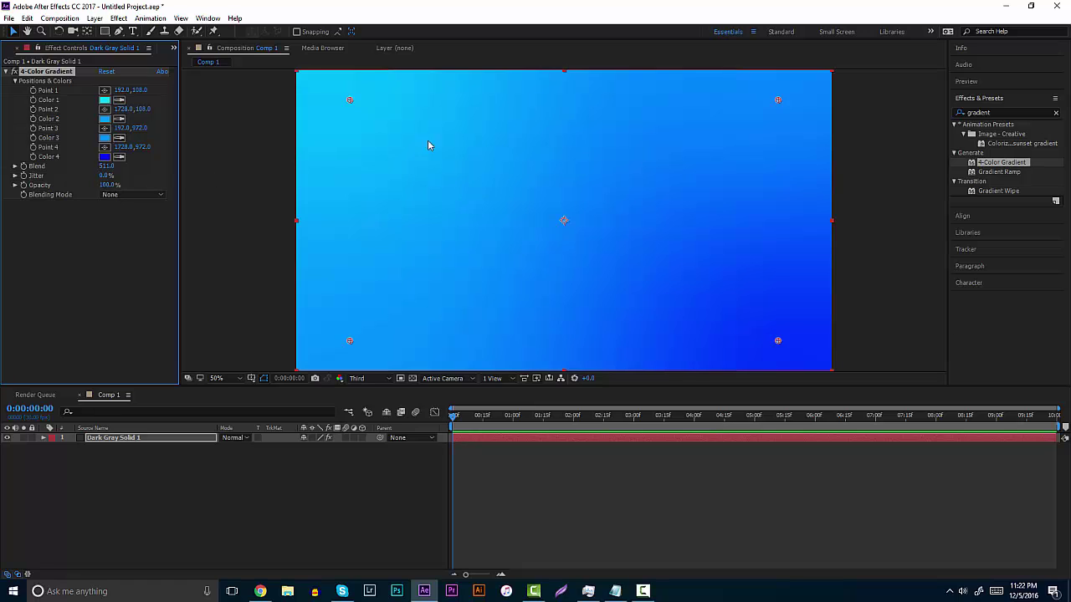
{"action": "left_click", "coordinate": [260, 482]}
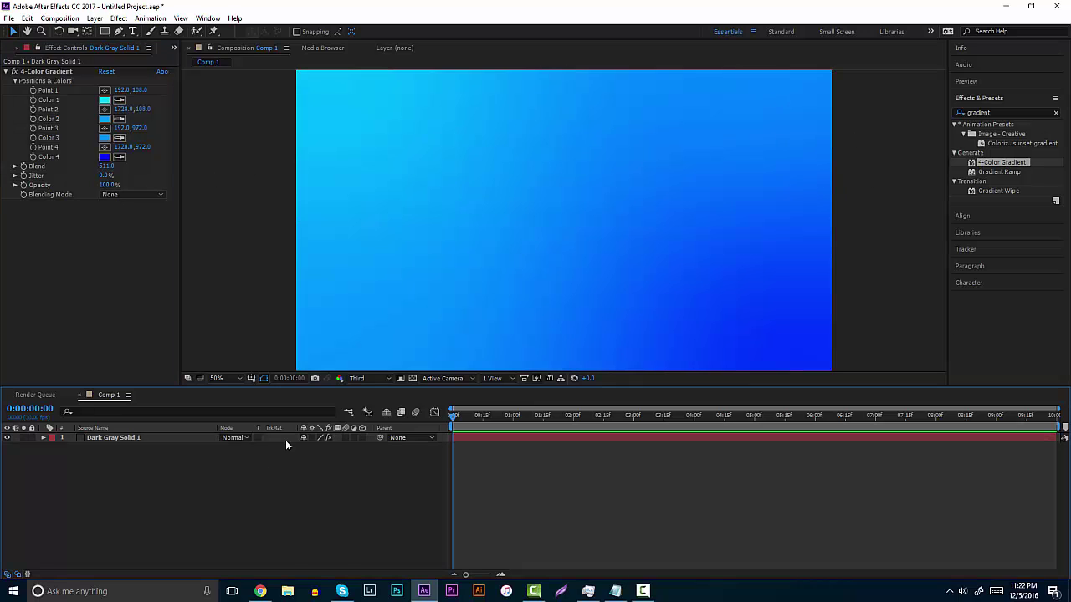
Step: Import SolidLogo.ai from the Desktop folder into the project
{"action": "left_click", "coordinate": [12, 49]}
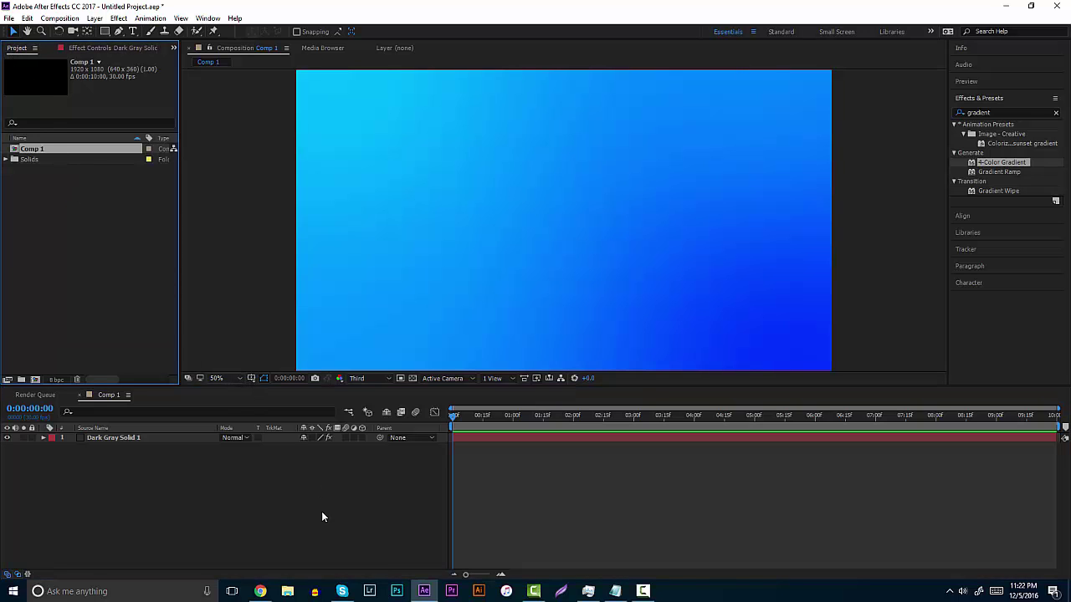
{"action": "left_click", "coordinate": [287, 591]}
{"action": "left_click", "coordinate": [302, 266]}
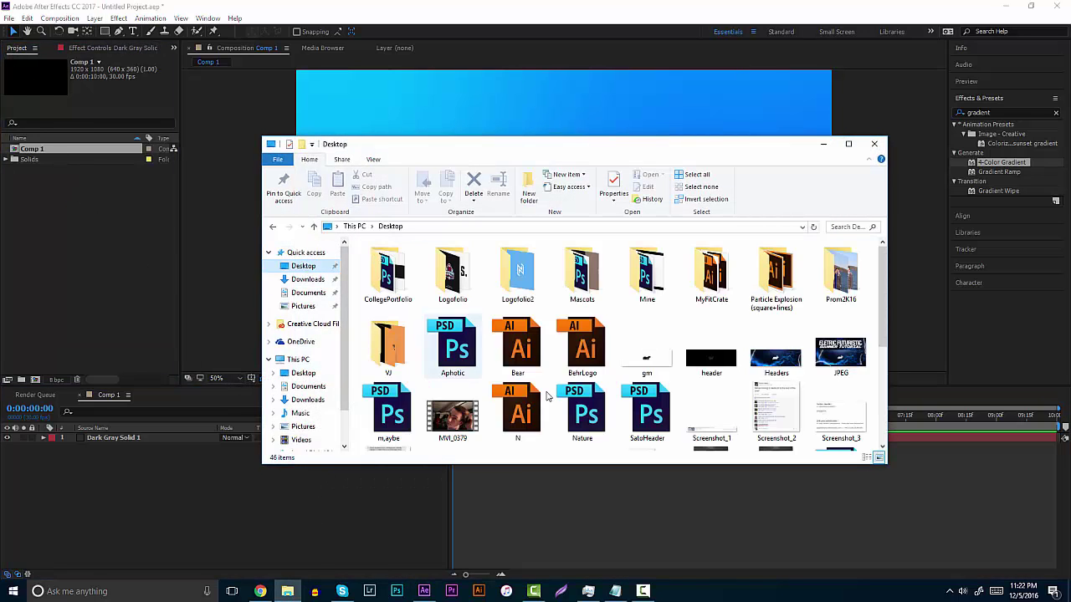
{"action": "scroll", "coordinate": [548, 396], "scroll_direction": "down", "scroll_amount": 3}
{"action": "left_click_drag", "start_coordinate": [582, 343], "coordinate": [114, 290]}
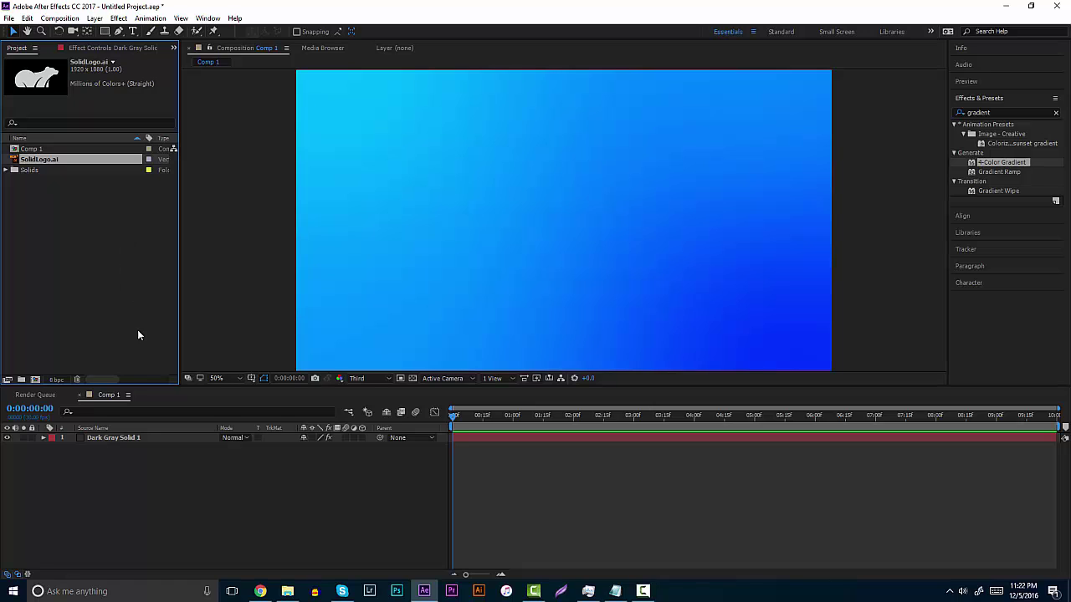
Step: Add a text layer reading "TUTORIAL" near the middle of the composition
{"action": "left_click", "coordinate": [133, 32]}
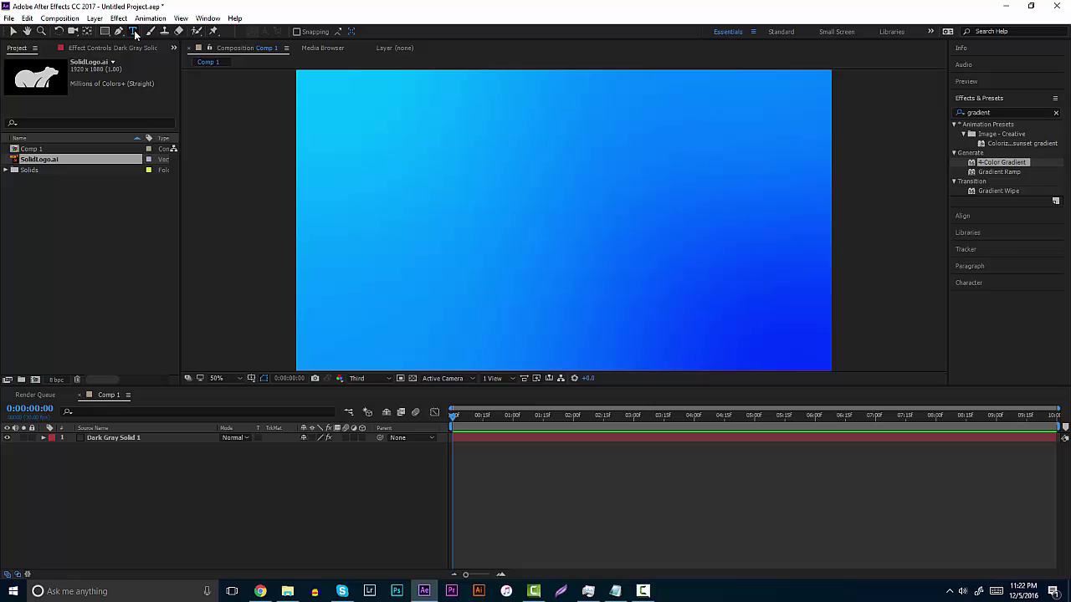
{"action": "left_click", "coordinate": [491, 239]}
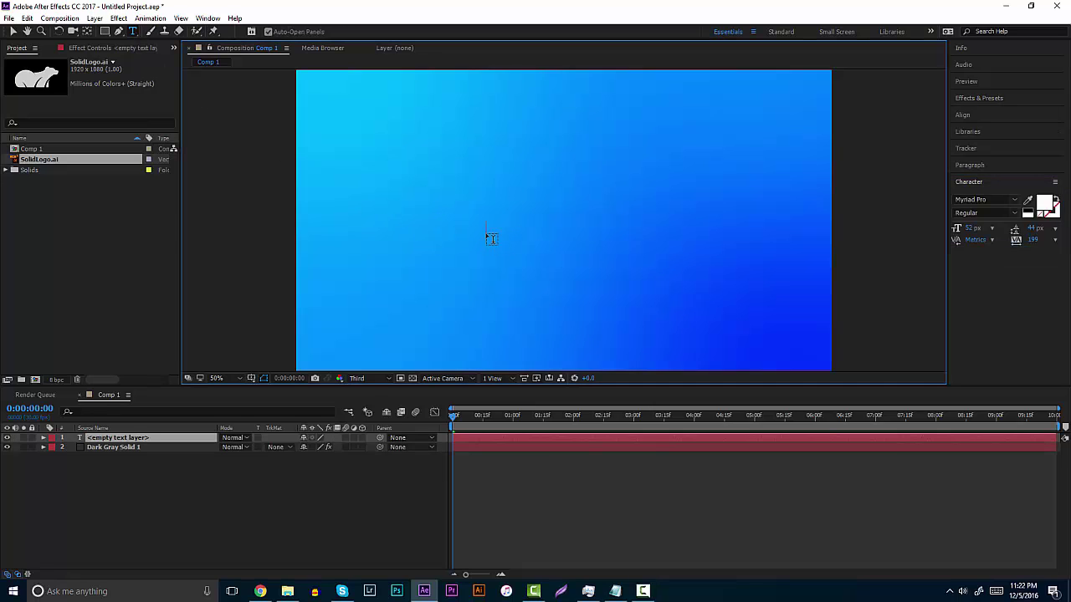
{"action": "type", "text": "TUTORIAL"}
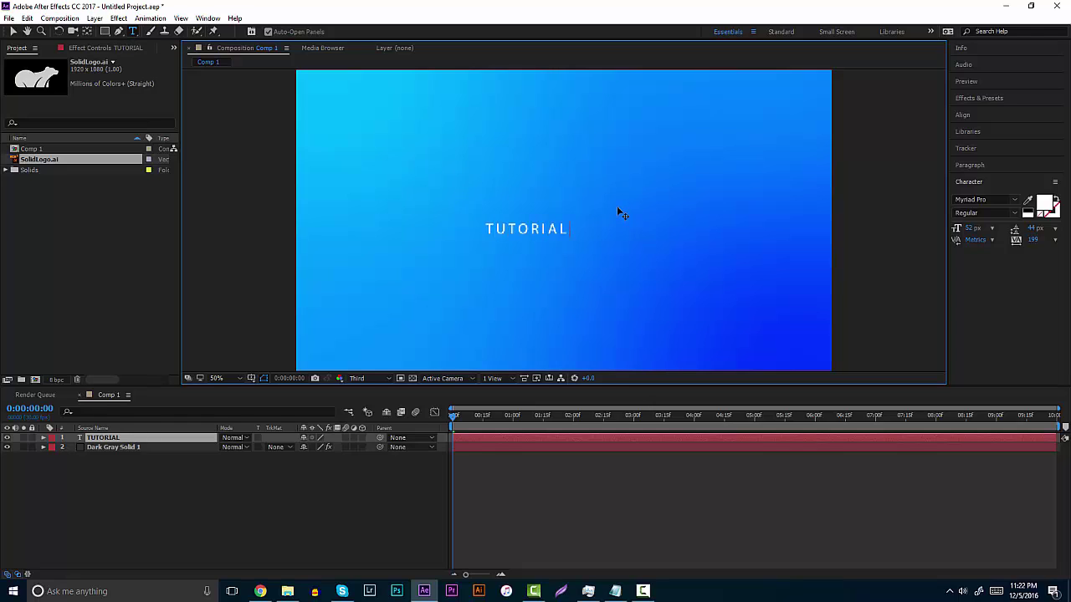
Step: Change the font of the whole TUTORIAL text to Surfing Capital
{"action": "key", "text": "shift+Left"}
{"action": "key", "text": "shift+Left"}
{"action": "key", "text": "shift+Left"}
{"action": "key", "text": "shift+Left"}
{"action": "key", "text": "shift+Left"}
{"action": "key", "text": "shift+Left"}
{"action": "key", "text": "shift+Left"}
{"action": "key", "text": "shift+Left"}
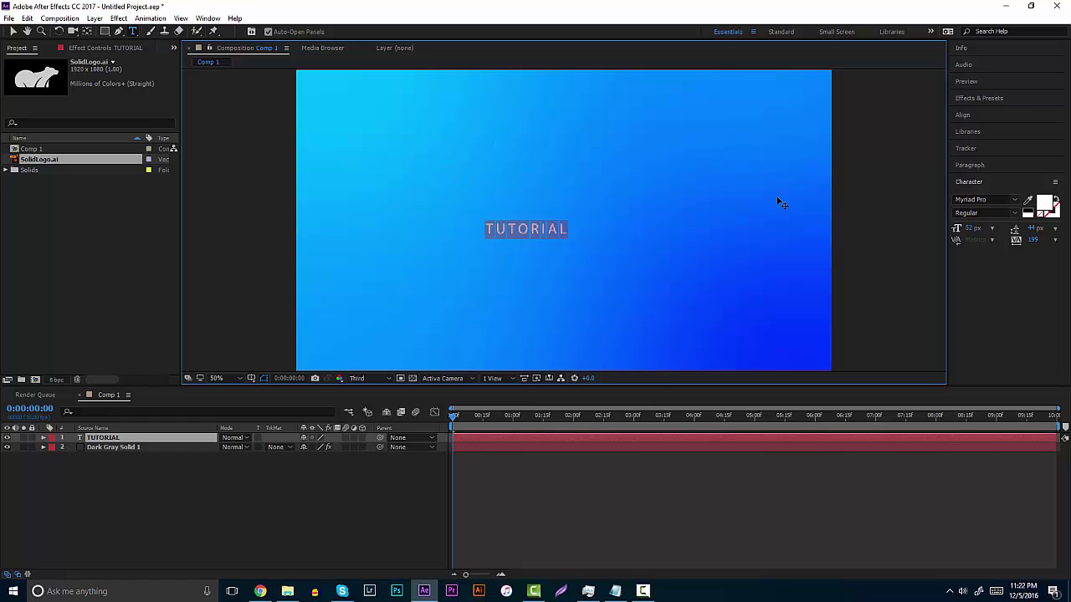
{"action": "left_click", "coordinate": [997, 198]}
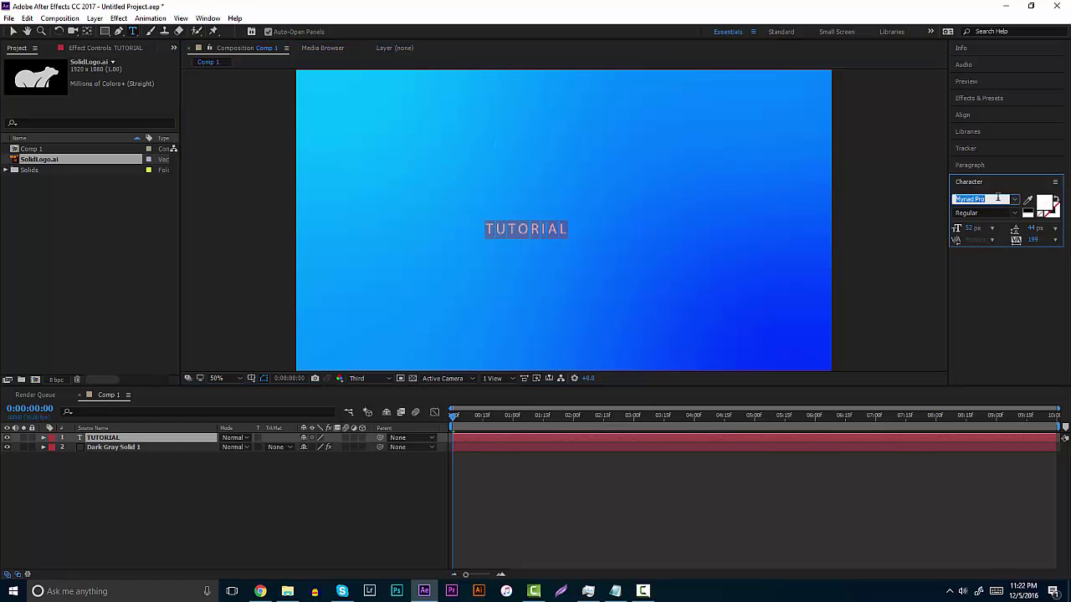
{"action": "type", "text": "Calibri"}
{"action": "type", "text": "A"}
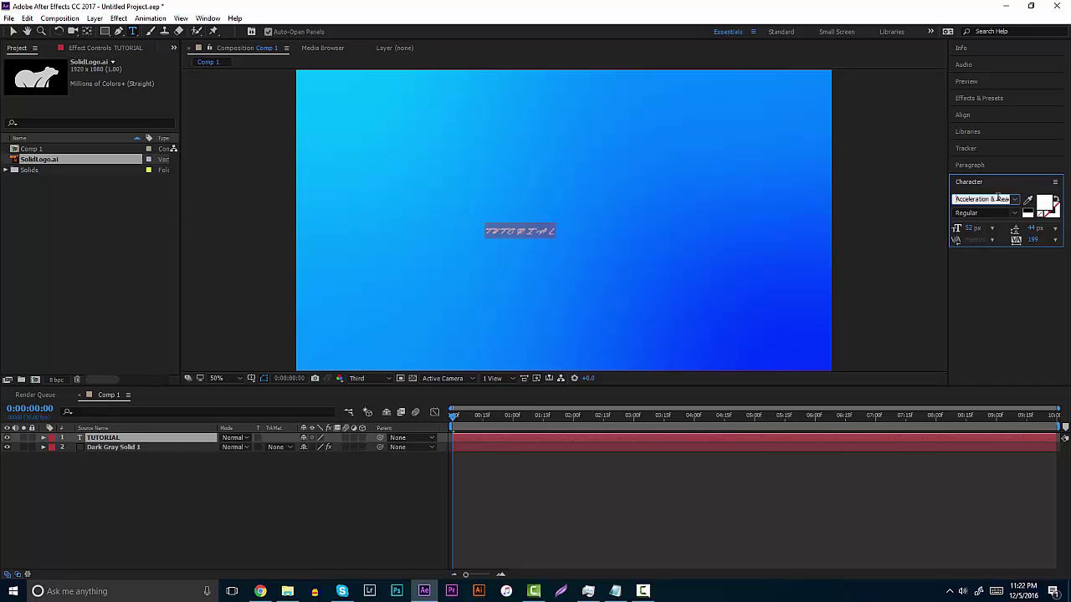
{"action": "type", "text": "Surfing Capital"}
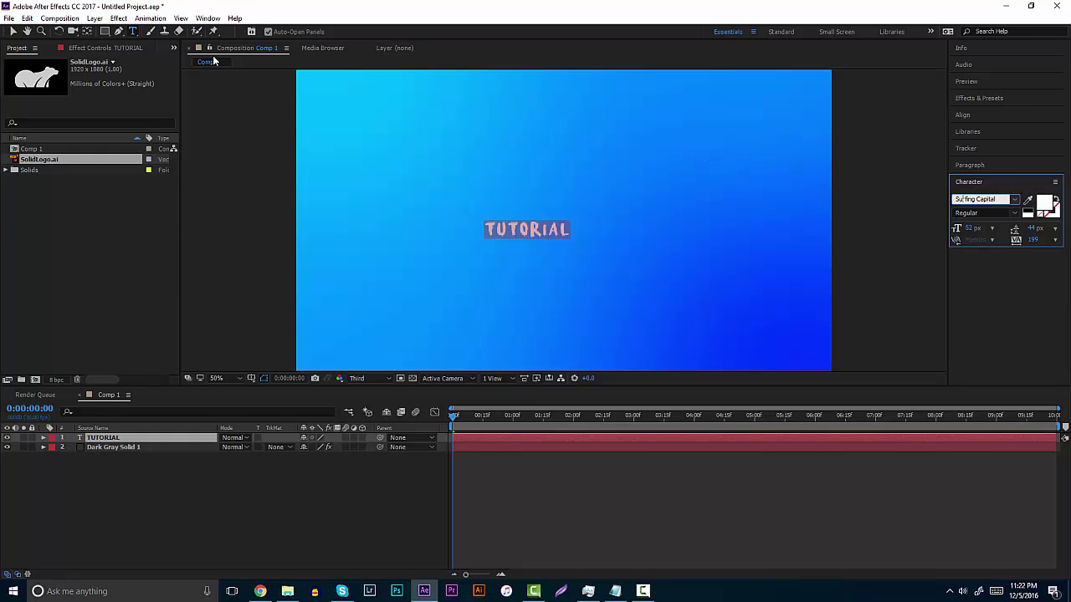
Step: Enlarge the TUTORIAL text to about 215 px and move it to the center of the composition
{"action": "left_click", "coordinate": [973, 232]}
{"action": "left_click_drag", "start_coordinate": [973, 228], "coordinate": [1057, 229]}
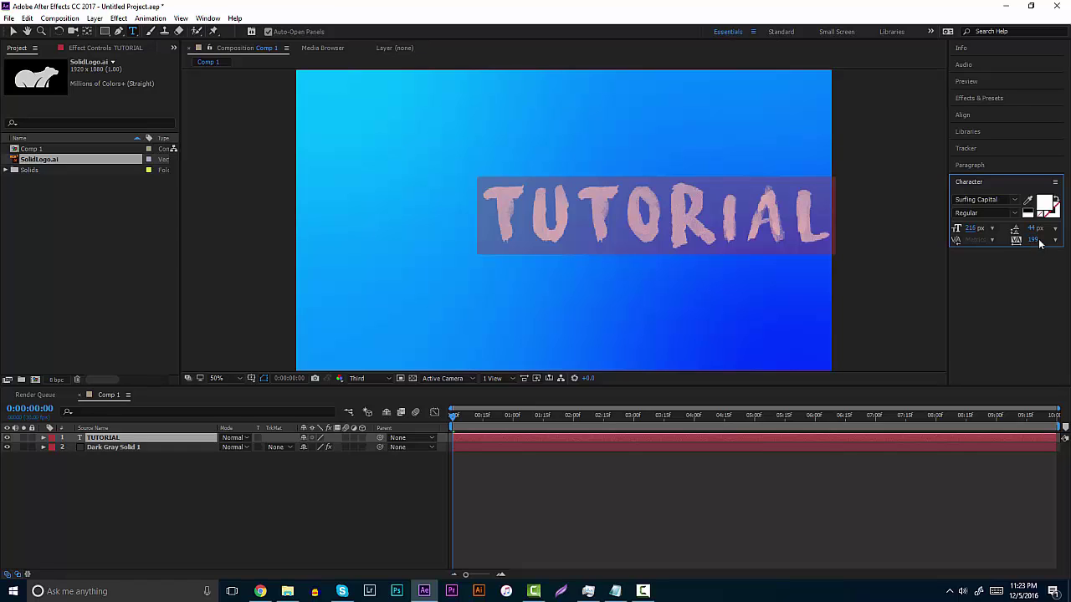
{"action": "left_click", "coordinate": [13, 33]}
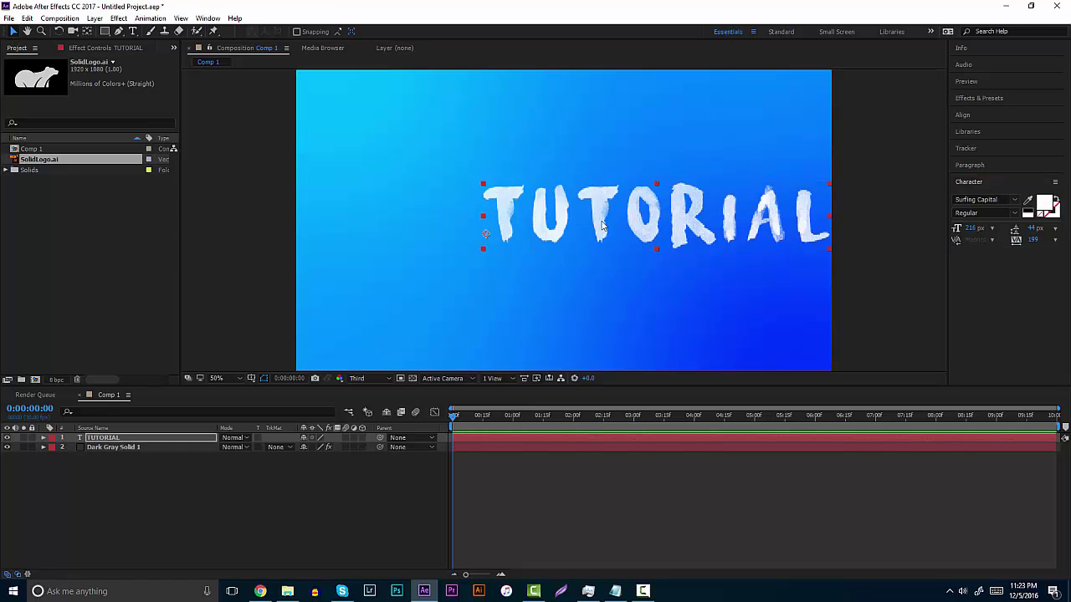
{"action": "left_click_drag", "start_coordinate": [570, 231], "coordinate": [480, 218]}
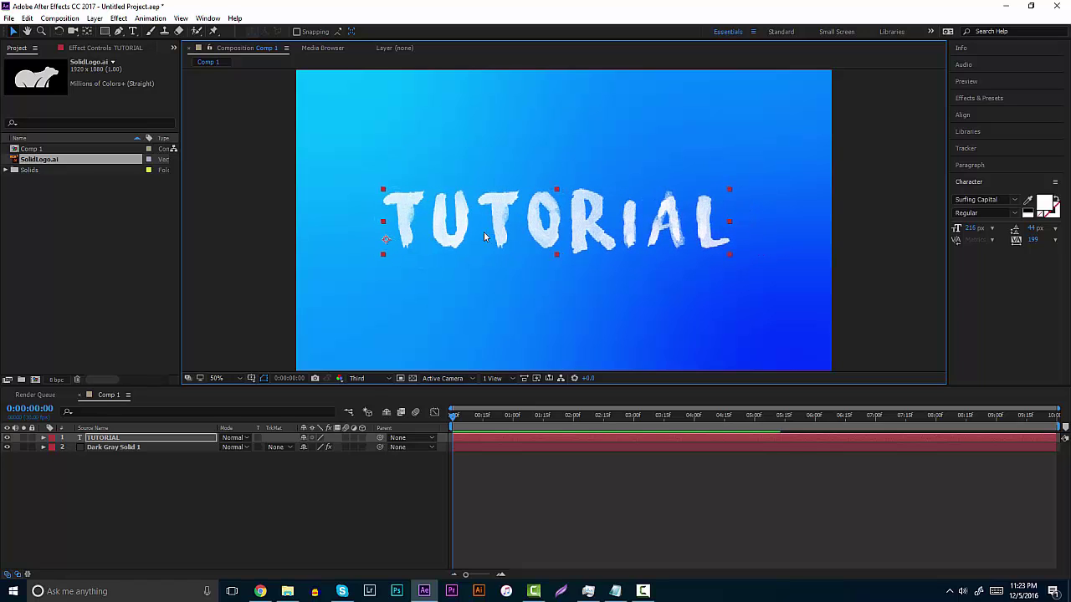
{"action": "left_click", "coordinate": [346, 509]}
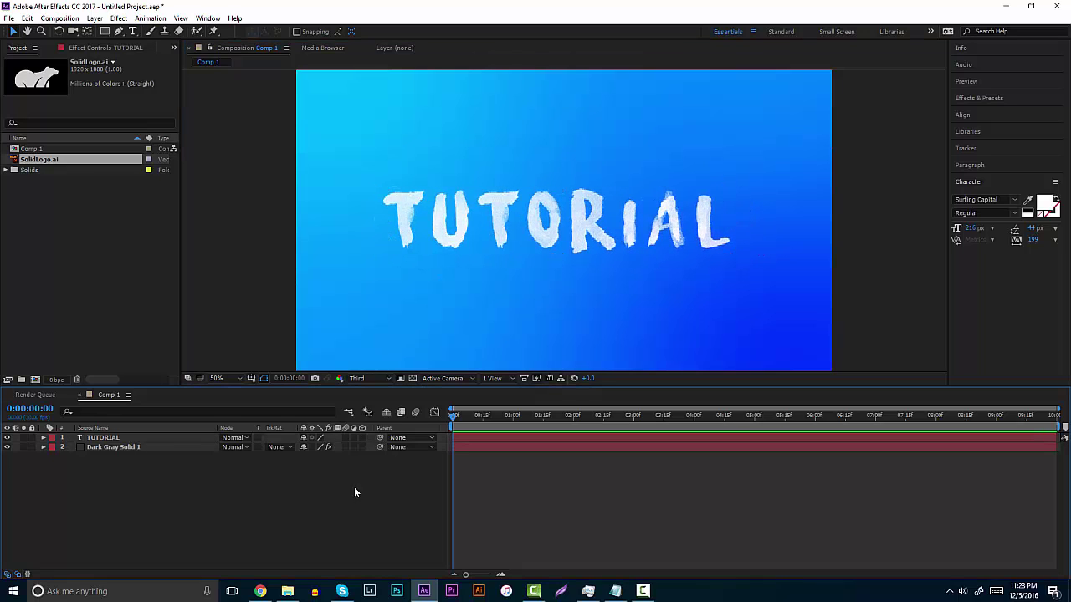
Step: Lower the preview resolution to Quarter and apply the Scribble Animation preset to the TUTORIAL text layer
{"action": "left_click", "coordinate": [378, 380]}
{"action": "left_click", "coordinate": [381, 444]}
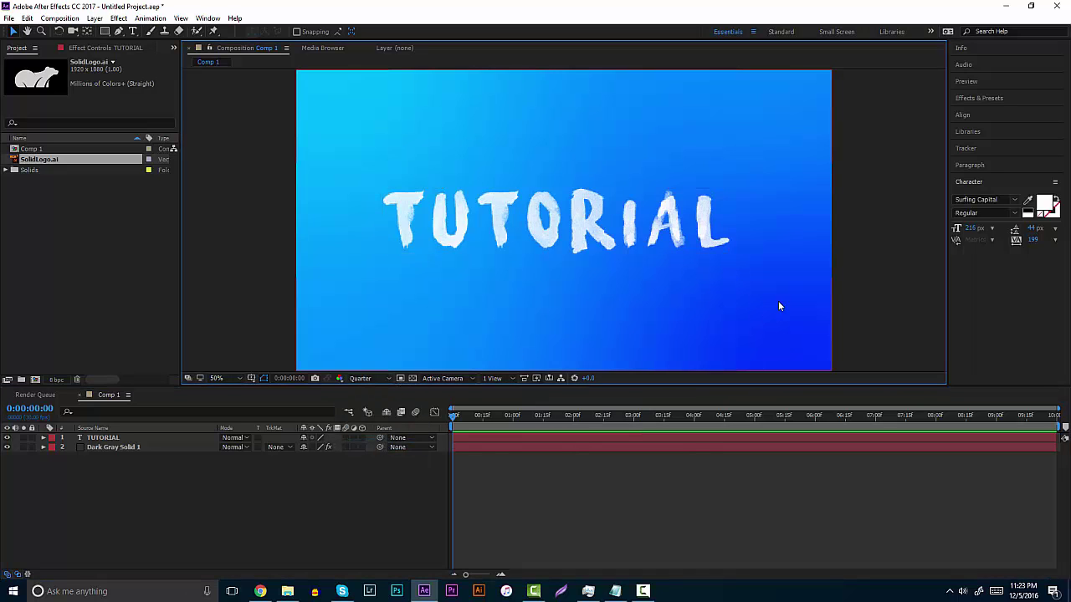
{"action": "left_click", "coordinate": [1001, 183]}
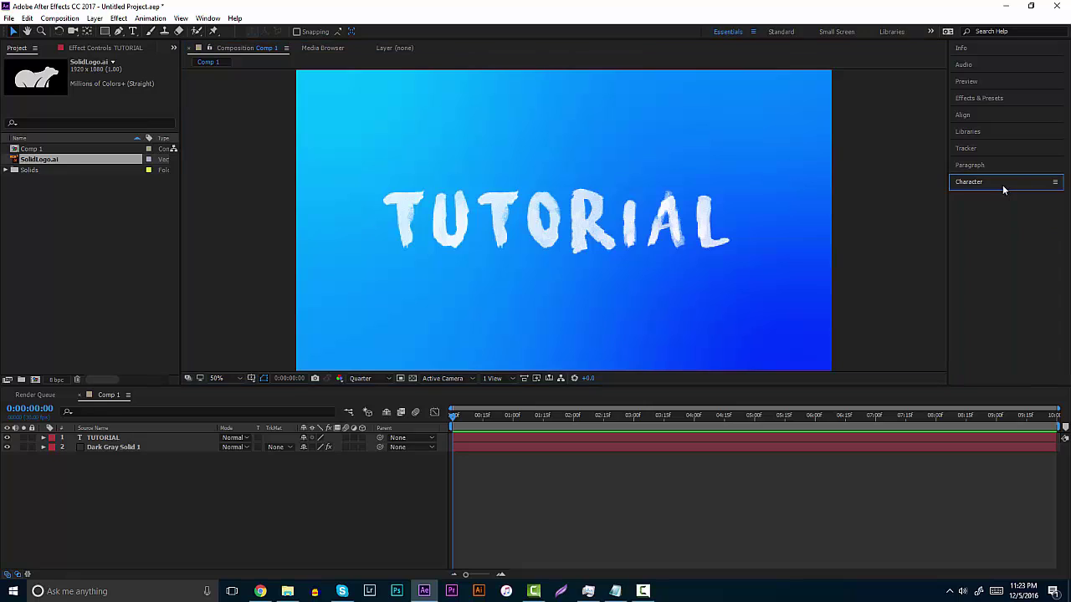
{"action": "left_click", "coordinate": [985, 98]}
{"action": "type", "text": "gradient"}
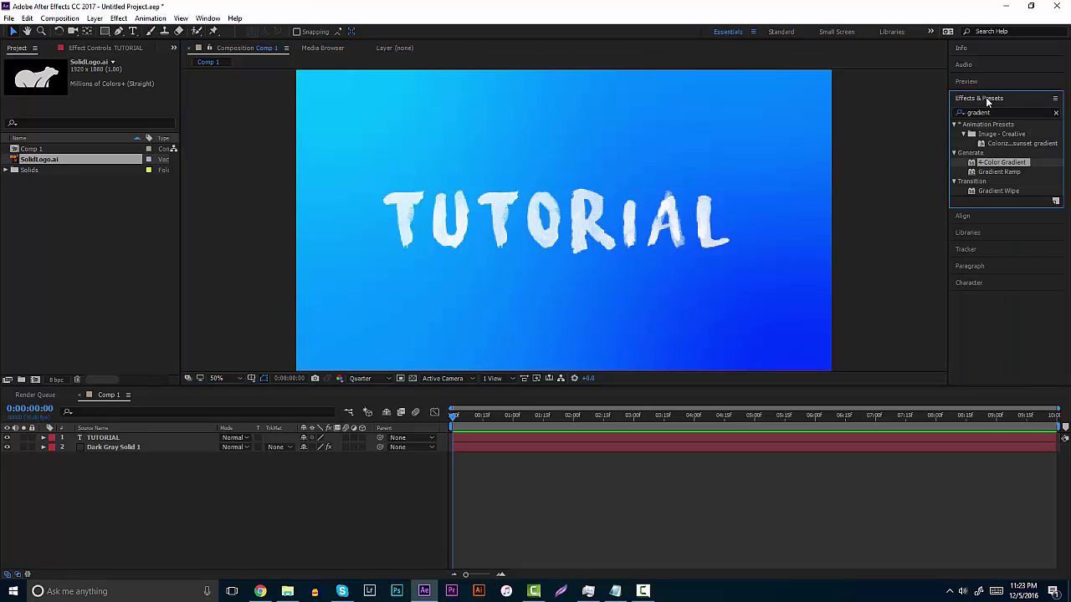
{"action": "left_click", "coordinate": [1056, 112]}
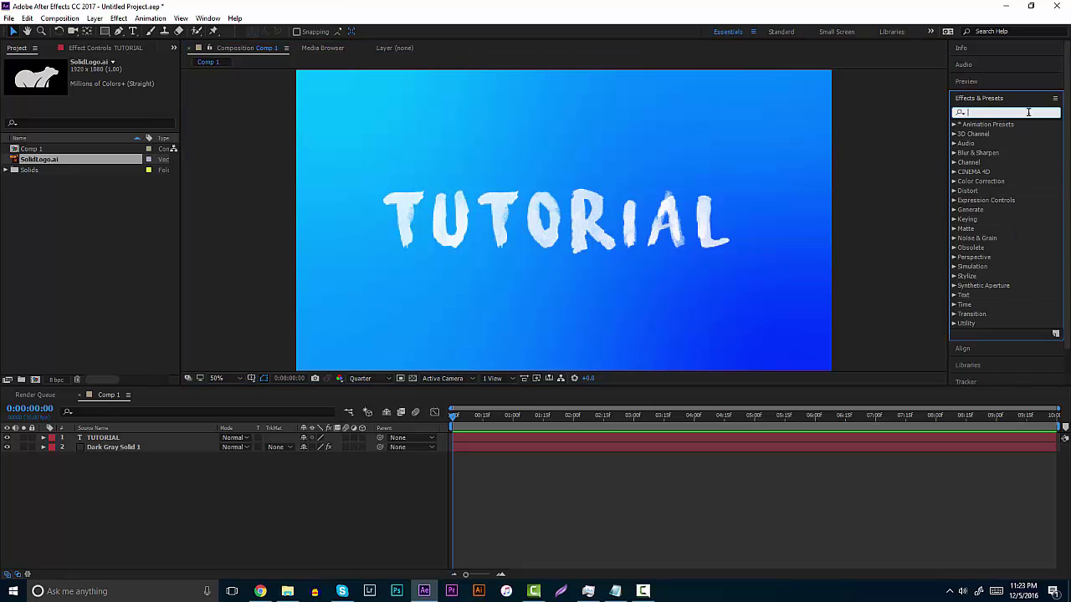
{"action": "type", "text": "scribble"}
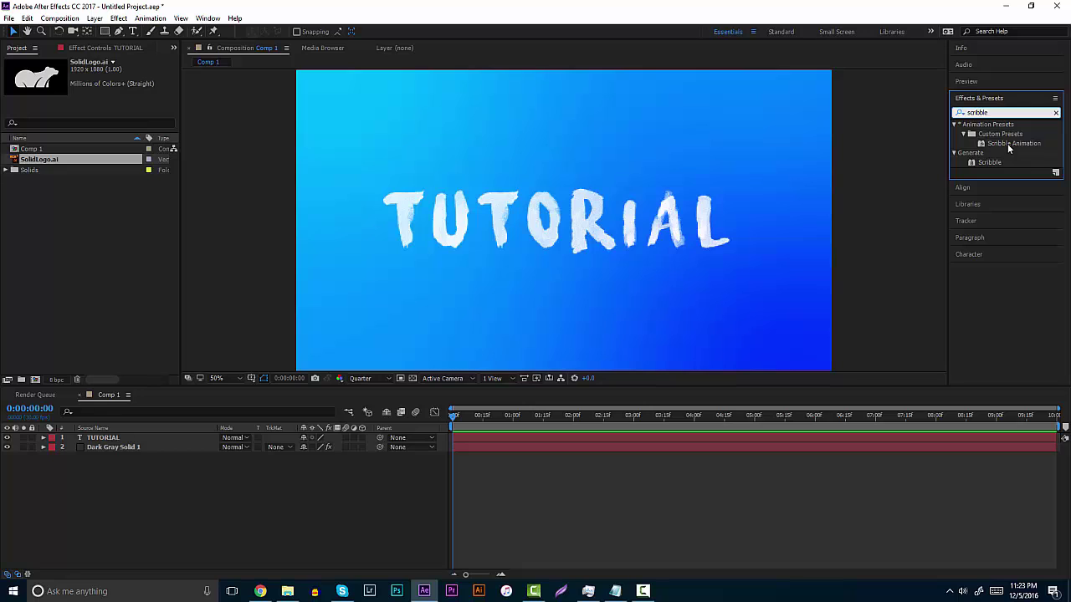
{"action": "mouse_move", "coordinate": [1009, 148]}
{"action": "left_mouse_down"}
{"action": "mouse_move", "coordinate": [185, 450]}
{"action": "mouse_move", "coordinate": [125, 449]}
{"action": "mouse_move", "coordinate": [125, 439]}
{"action": "left_mouse_up"}
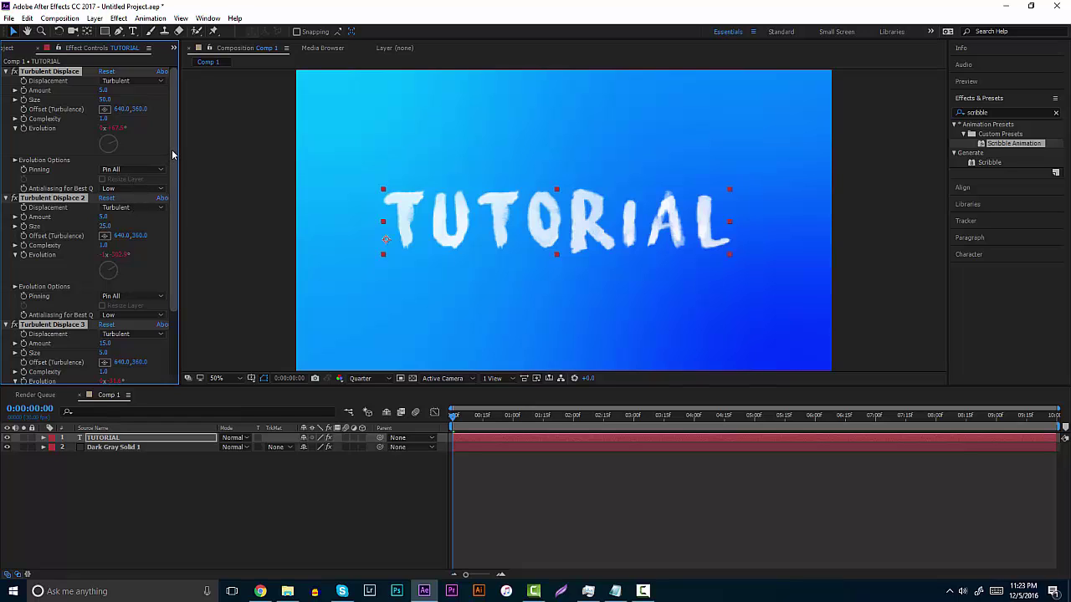
Step: Collapse the text layer's effect settings, play a preview of the scribble animation and stop it
{"action": "left_click", "coordinate": [6, 71], "text": "ctrl"}
{"action": "left_click", "coordinate": [67, 199]}
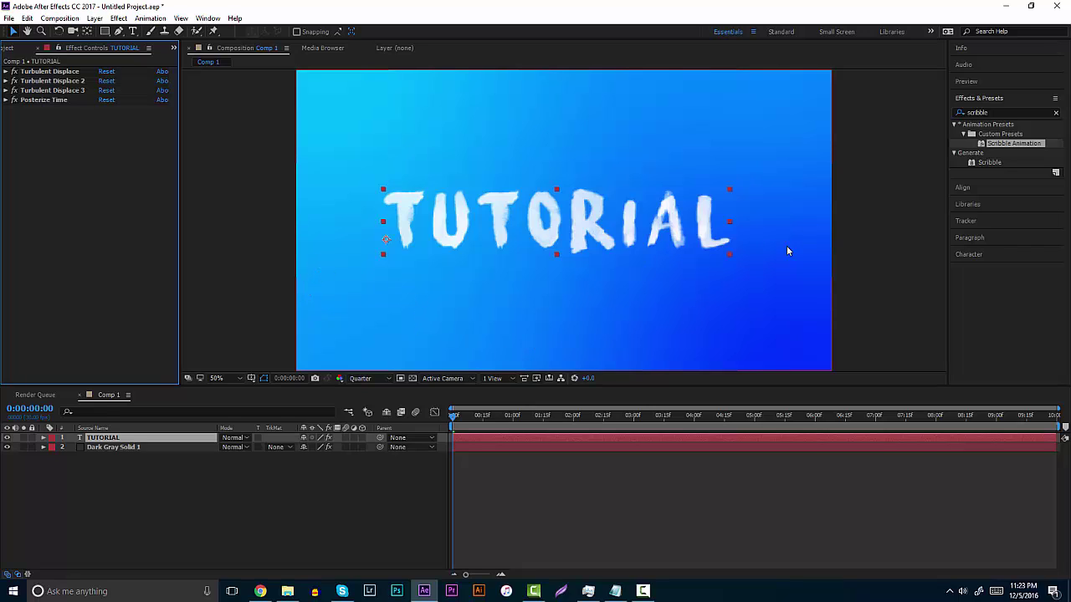
{"action": "left_click", "coordinate": [978, 82]}
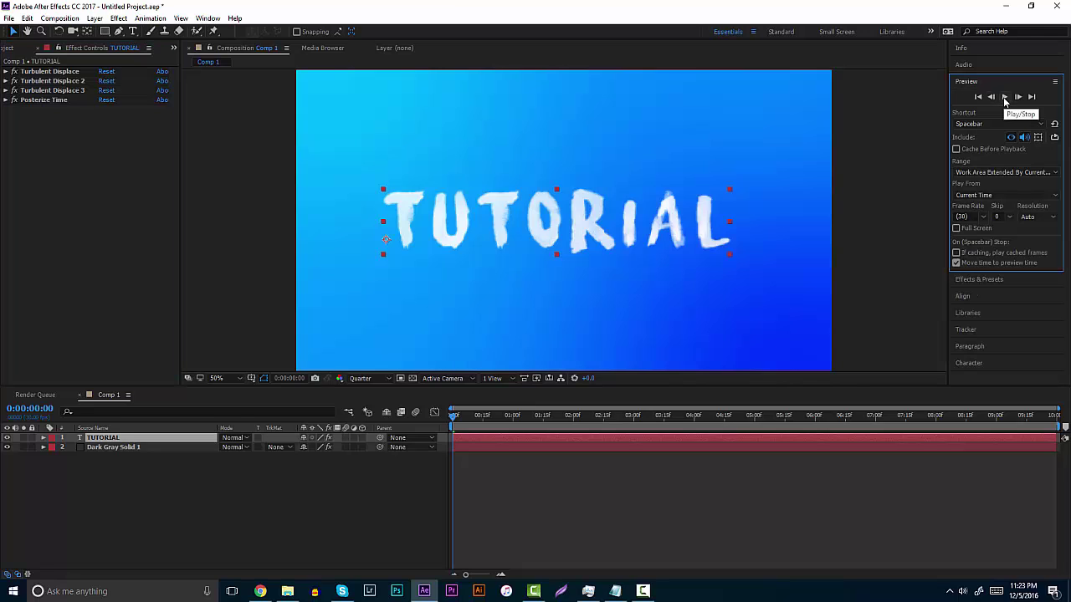
{"action": "left_click", "coordinate": [1005, 97]}
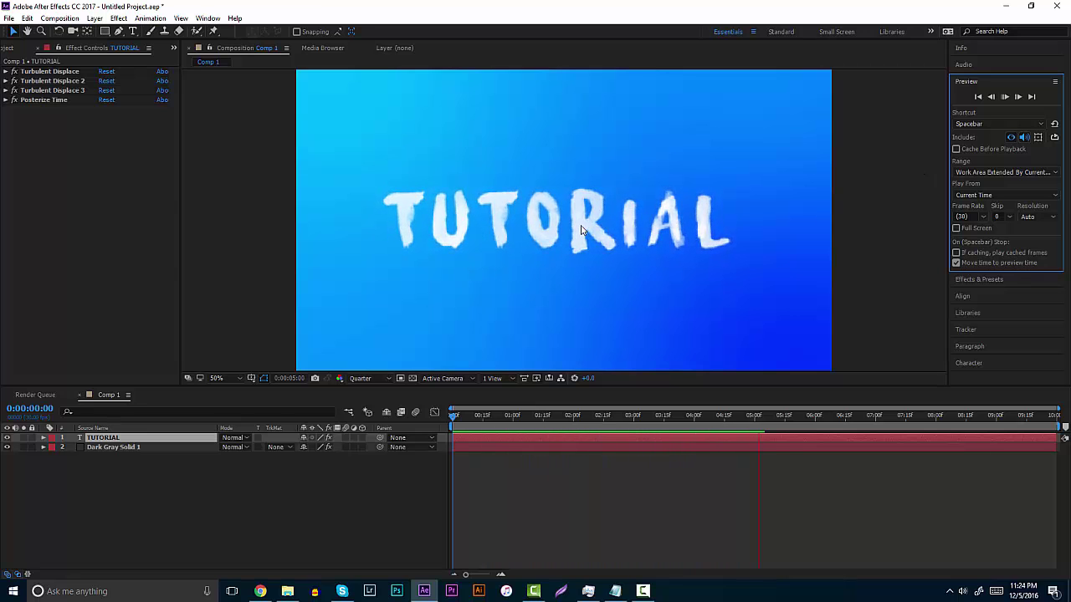
{"action": "left_click", "coordinate": [1011, 99]}
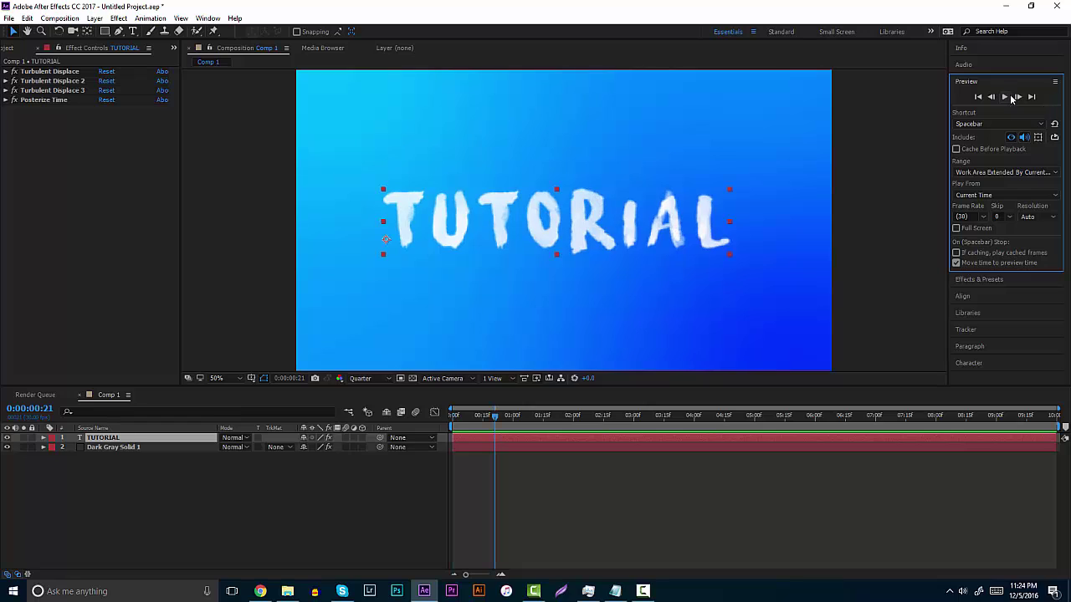
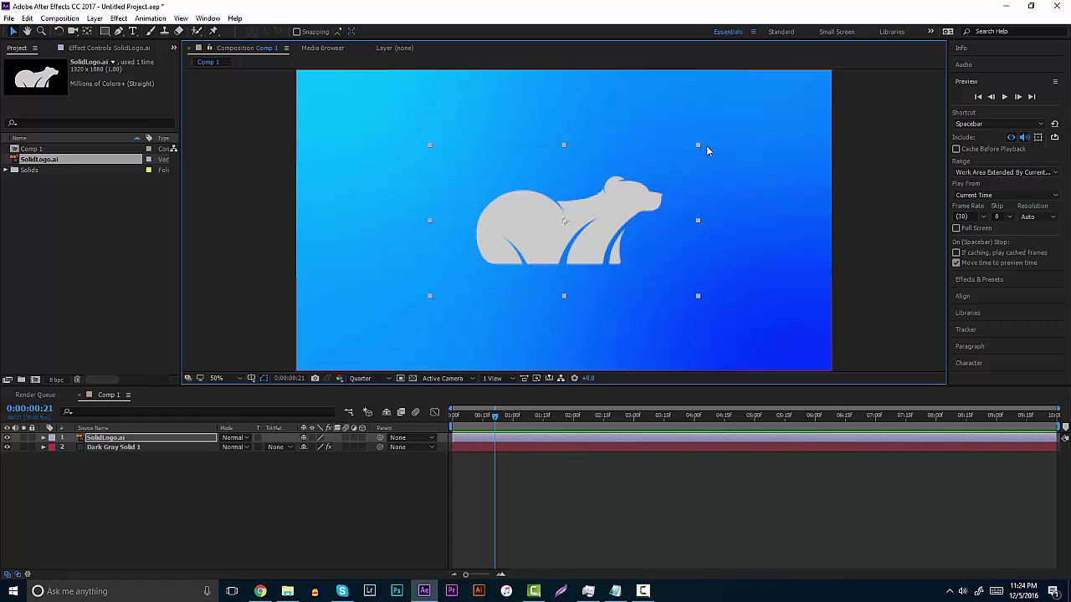
Step: Apply the Scribble Animation preset to the SolidLogo.ai layer
{"action": "left_click", "coordinate": [561, 474]}
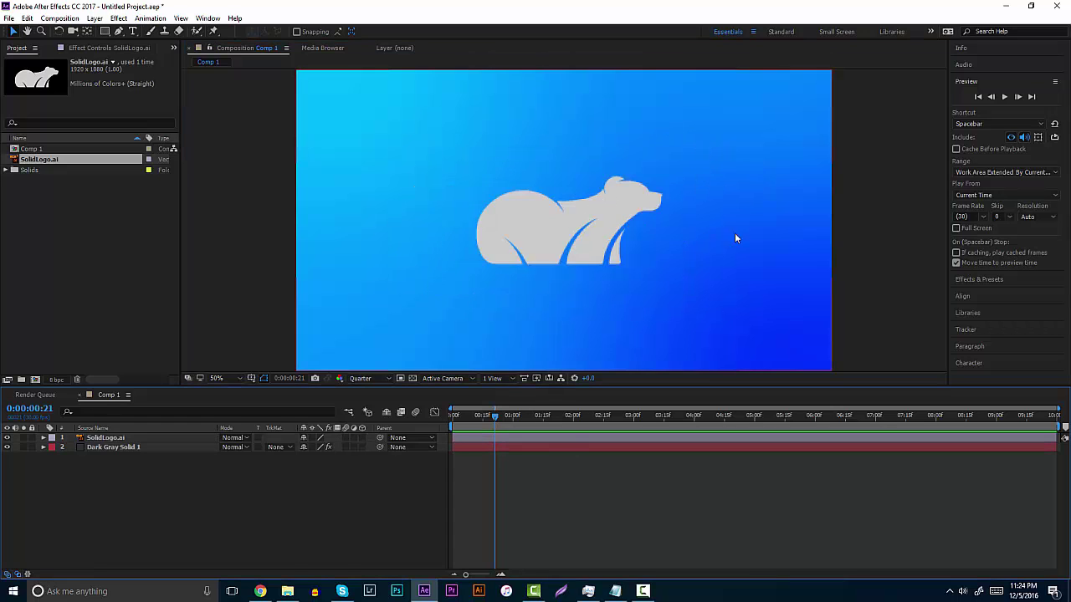
{"action": "left_click", "coordinate": [987, 280]}
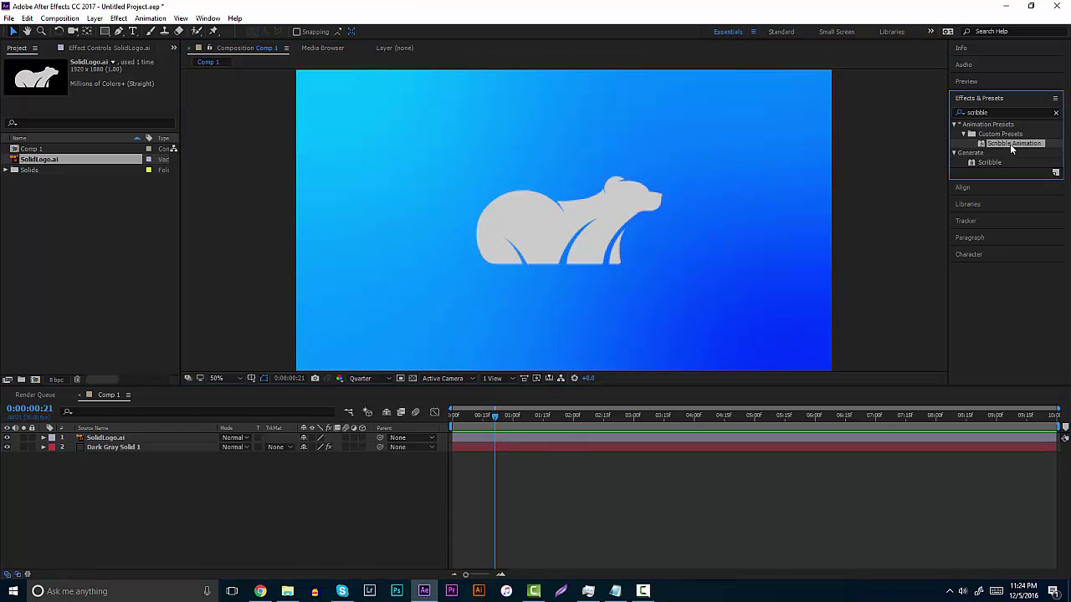
{"action": "mouse_move", "coordinate": [1009, 144]}
{"action": "left_mouse_down"}
{"action": "mouse_move", "coordinate": [316, 443]}
{"action": "mouse_move", "coordinate": [155, 441]}
{"action": "left_mouse_up"}
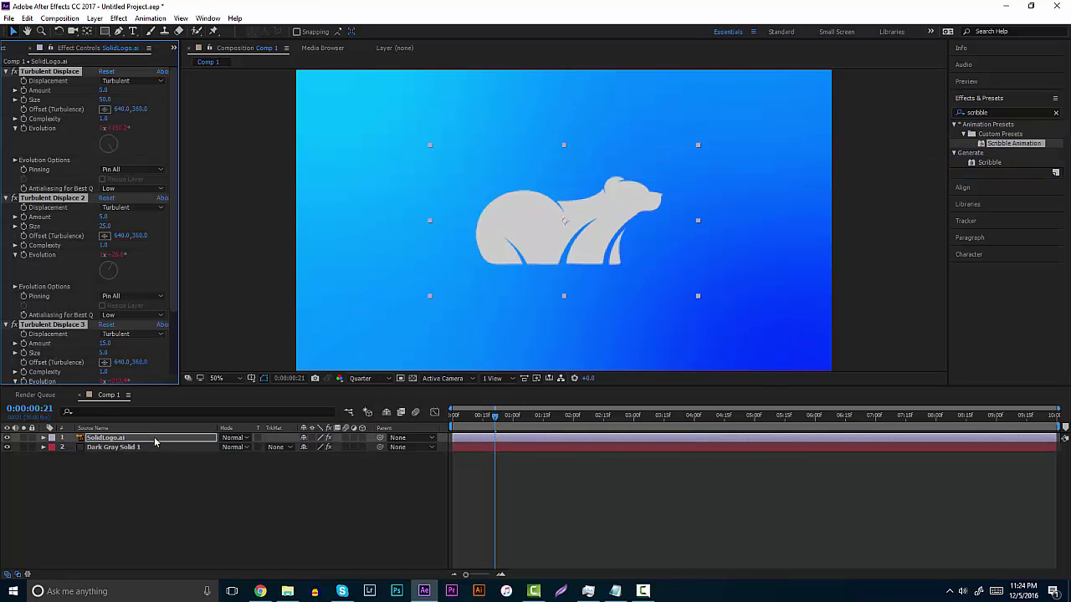
Step: Play a preview of the bear logo's scribble animation and stop it
{"action": "left_click", "coordinate": [1000, 83]}
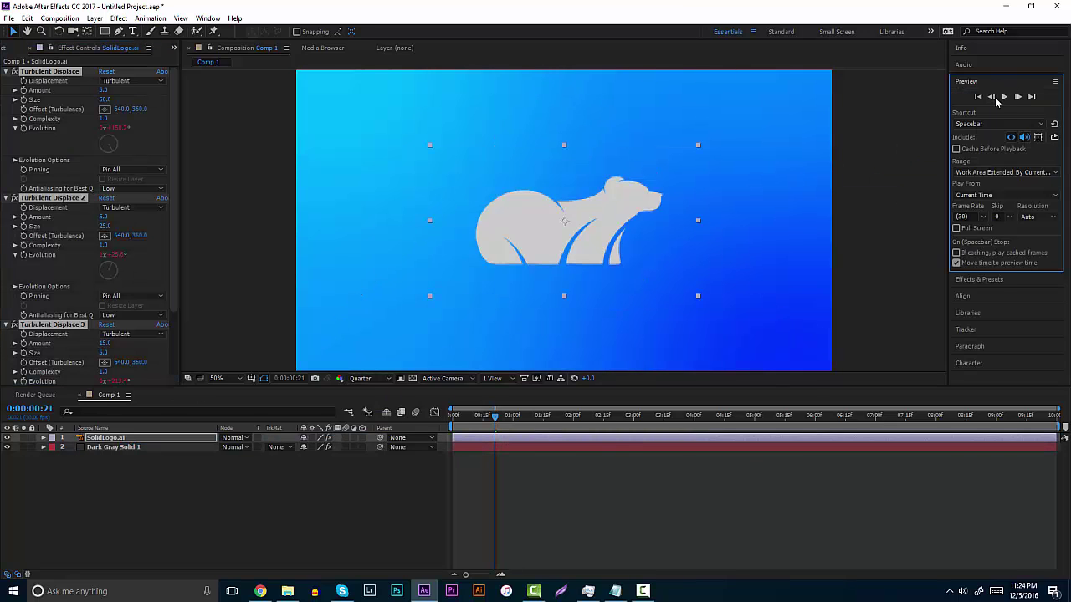
{"action": "left_click", "coordinate": [1005, 97]}
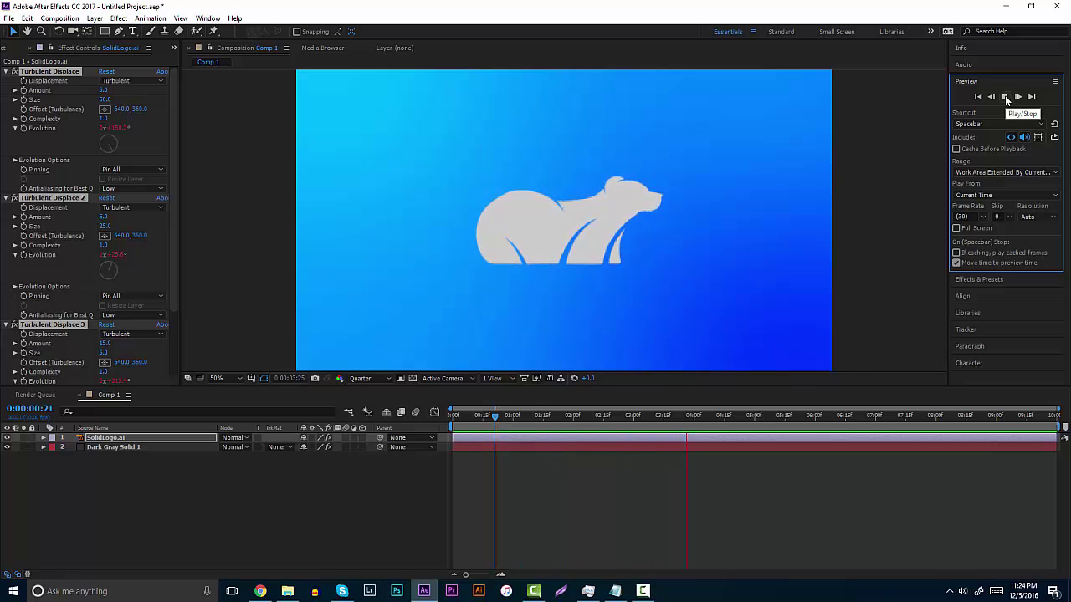
{"action": "left_click", "coordinate": [1006, 98]}
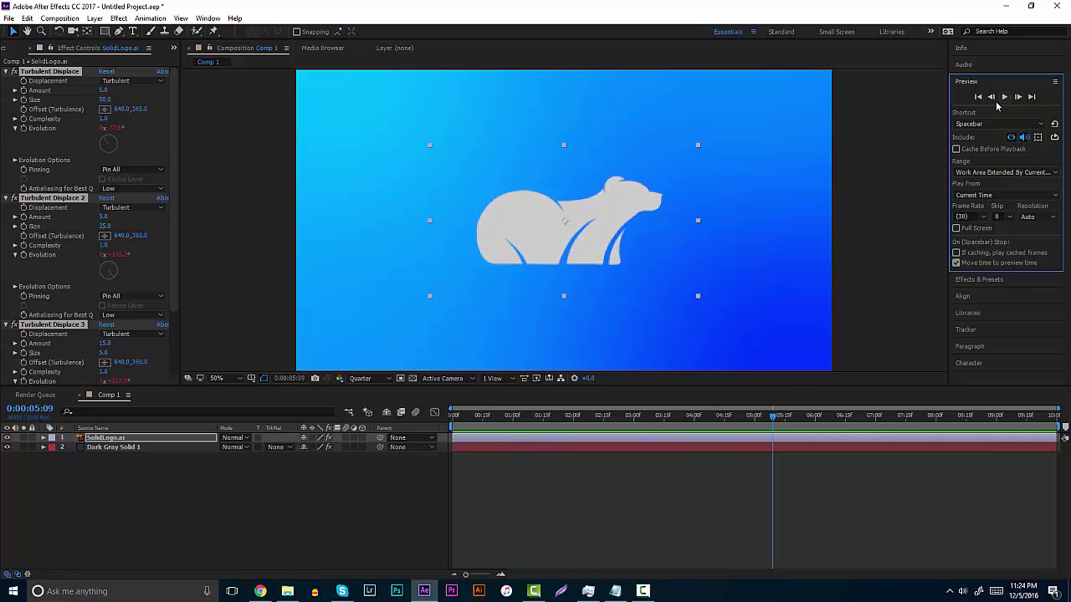
Step: Replace the SolidLogo.ai layer with a new adjustment layer and apply the Scribble Animation preset to it
{"action": "left_click", "coordinate": [178, 437]}
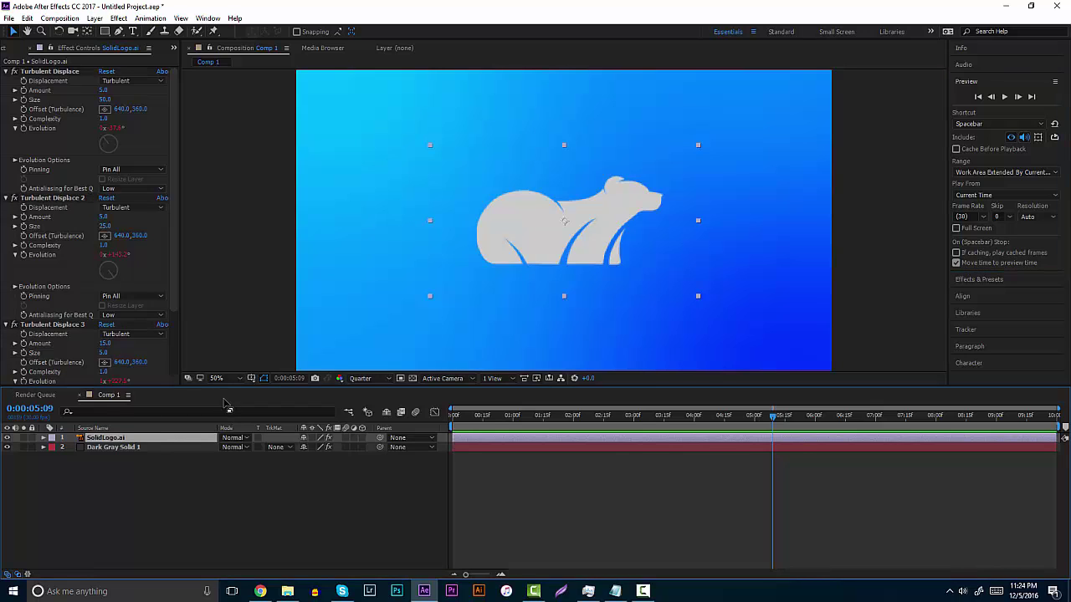
{"action": "key", "text": "Delete"}
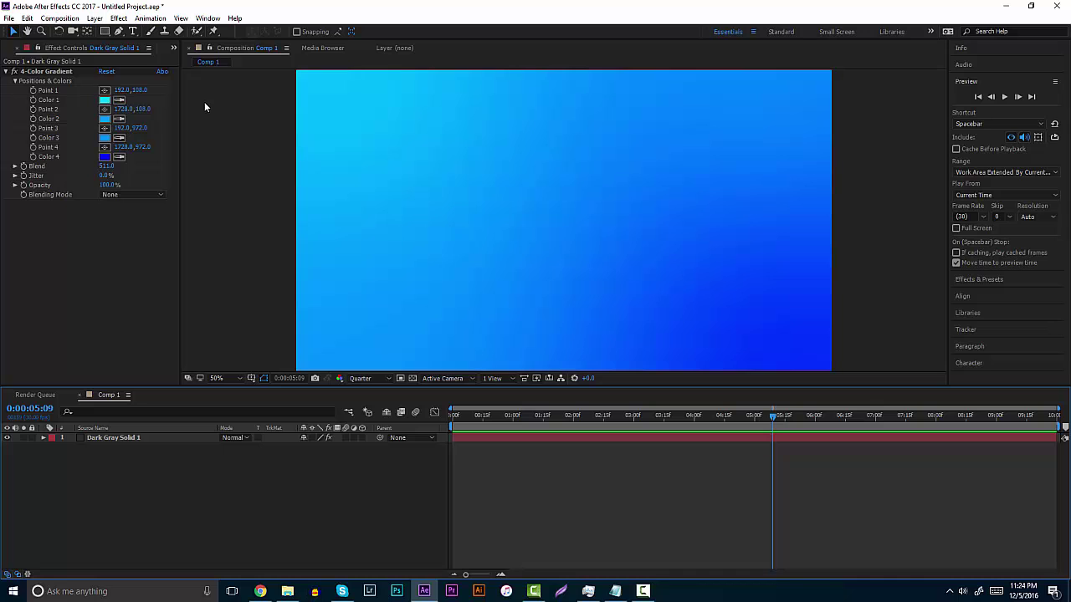
{"action": "left_click", "coordinate": [95, 19]}
{"action": "mouse_move", "coordinate": [96, 32]}
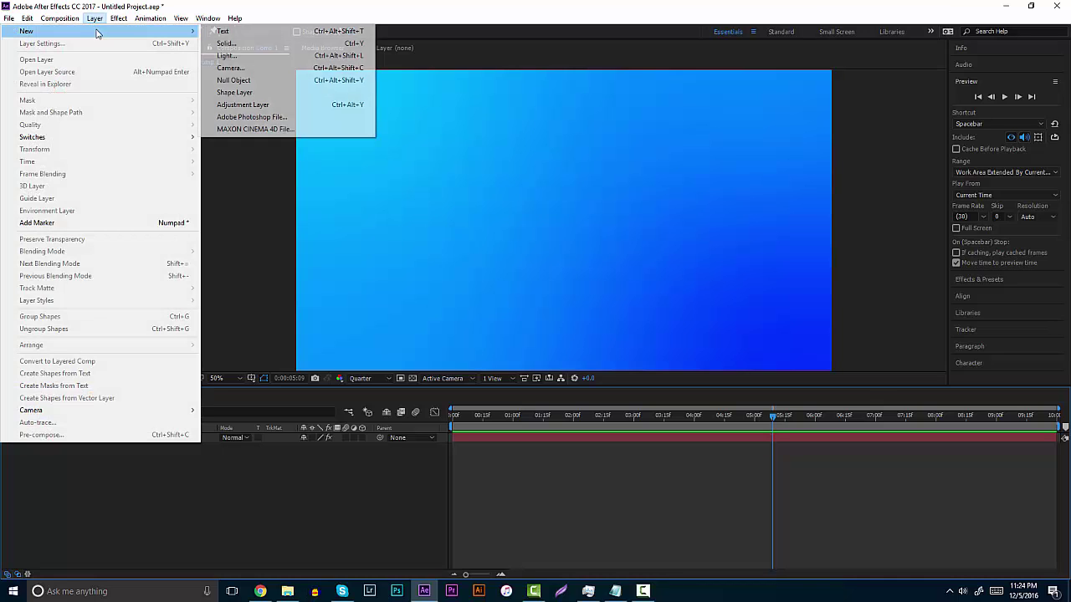
{"action": "left_click", "coordinate": [251, 104]}
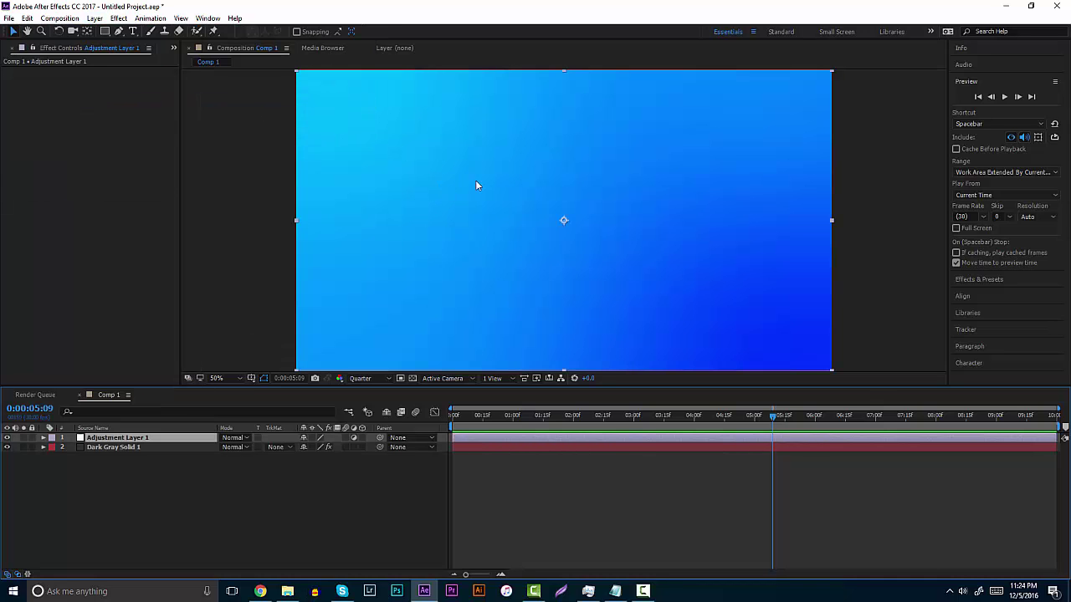
{"action": "left_click", "coordinate": [991, 278]}
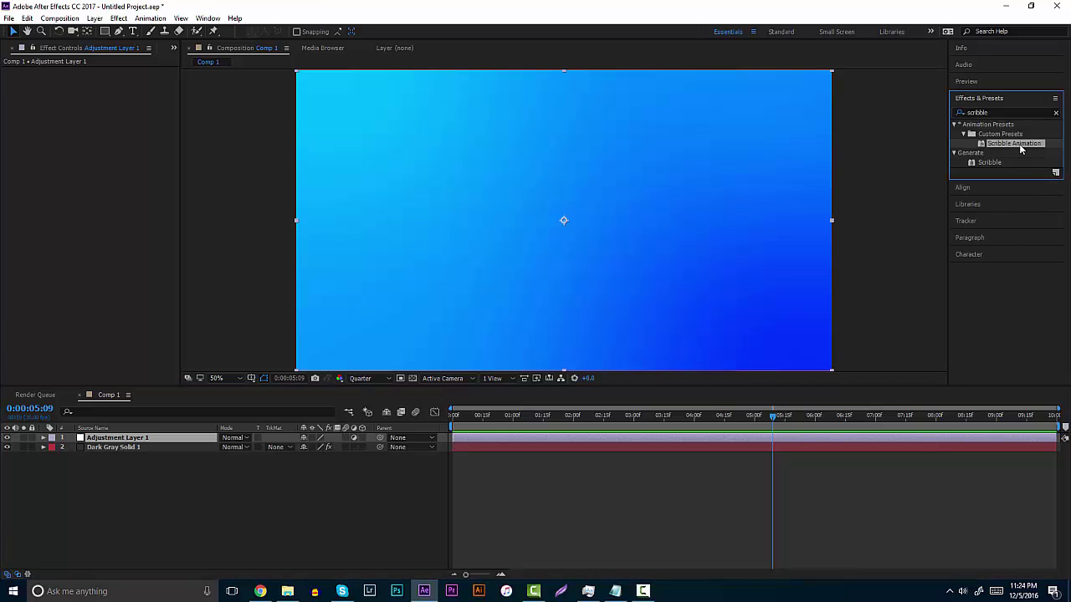
{"action": "mouse_move", "coordinate": [1021, 146]}
{"action": "left_mouse_down"}
{"action": "mouse_move", "coordinate": [538, 376]}
{"action": "mouse_move", "coordinate": [192, 454]}
{"action": "mouse_move", "coordinate": [156, 444]}
{"action": "left_mouse_up"}
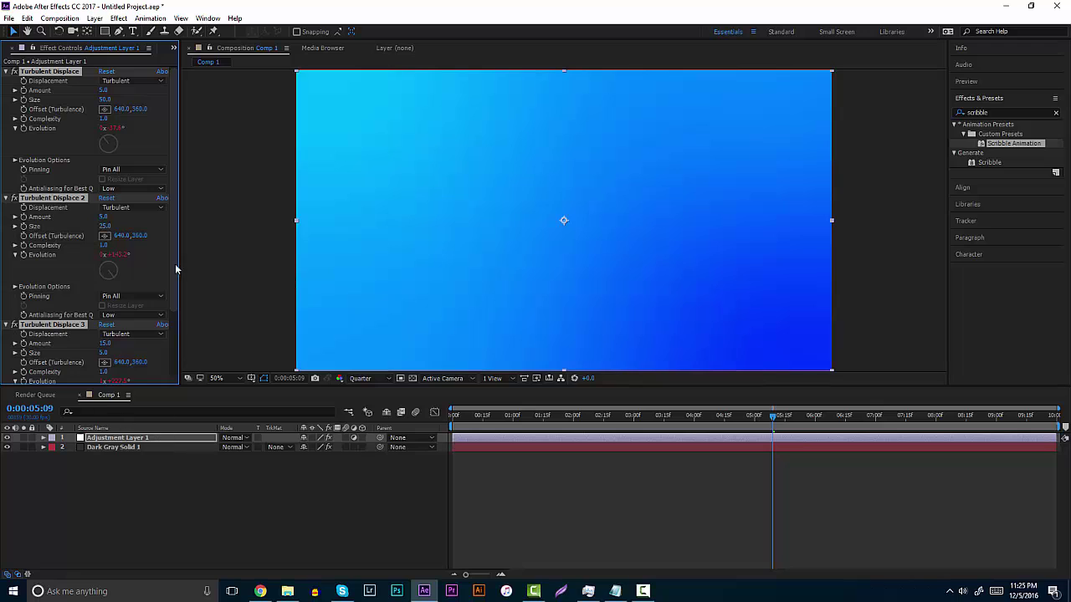
Step: Add a text layer reading SAS and move it to about the center of the composition
{"action": "left_click", "coordinate": [133, 31]}
{"action": "left_click", "coordinate": [507, 248]}
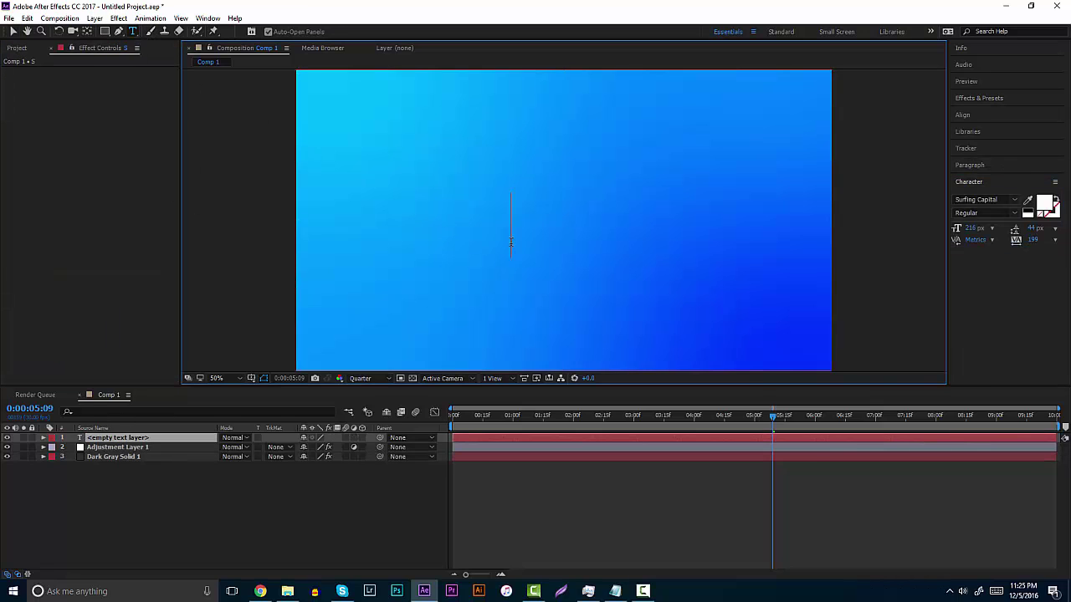
{"action": "type", "text": "SAS"}
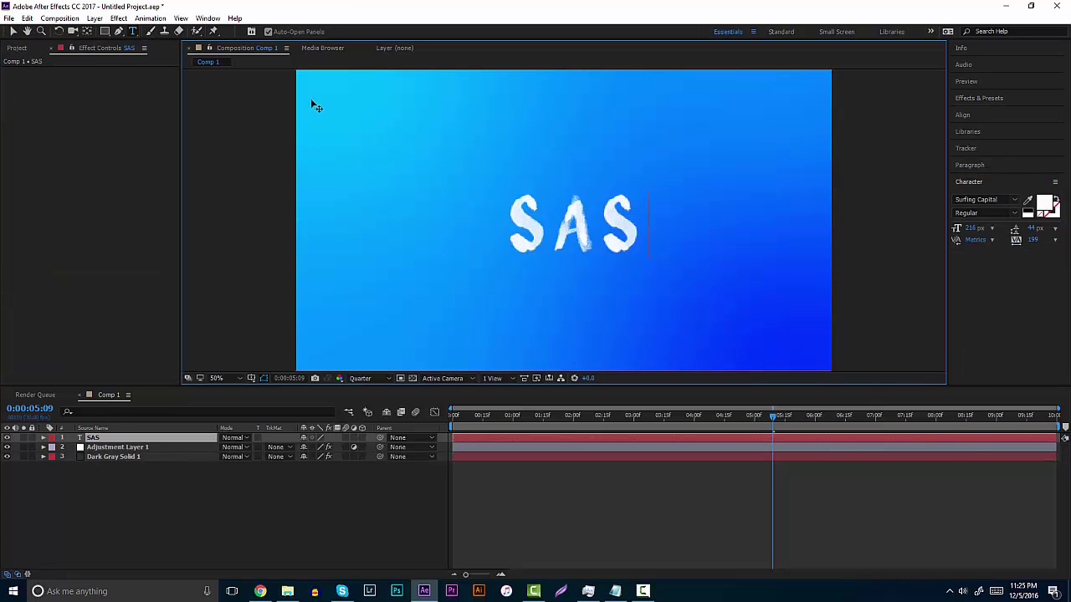
{"action": "left_click", "coordinate": [13, 31]}
{"action": "left_click_drag", "start_coordinate": [576, 227], "coordinate": [569, 227]}
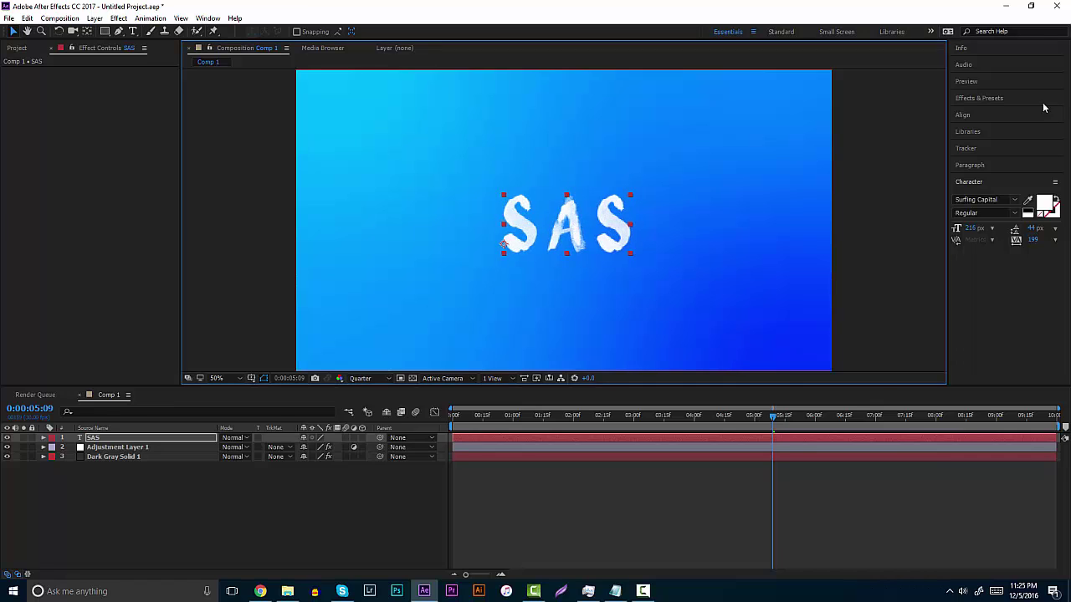
Step: Move the SAS text layer directly below the adjustment layer, then preview the animation, stop it and select the adjustment layer
{"action": "left_click", "coordinate": [967, 81]}
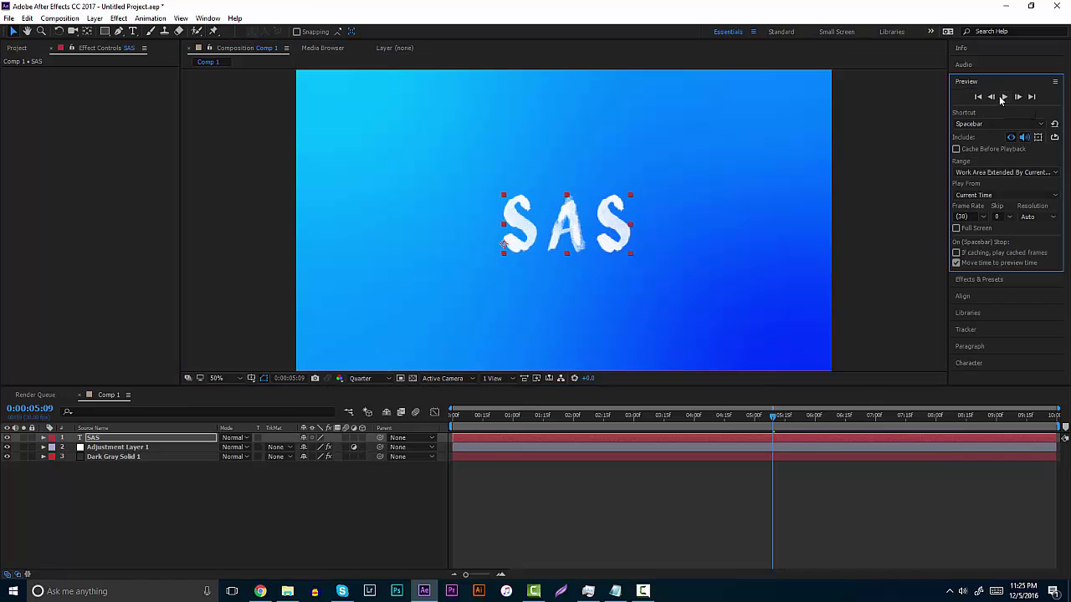
{"action": "left_click_drag", "start_coordinate": [130, 439], "coordinate": [134, 456]}
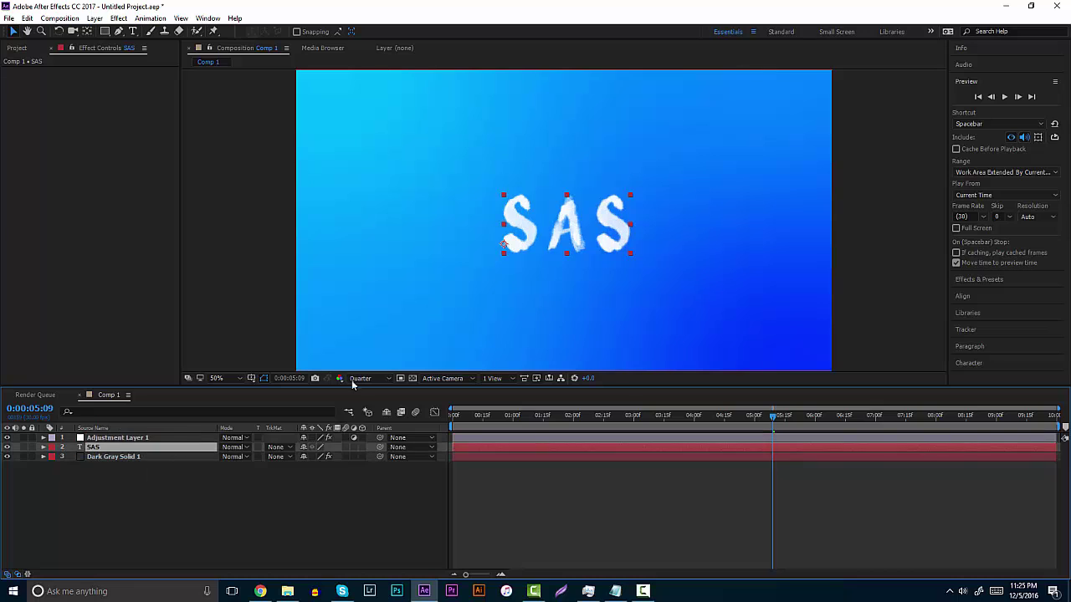
{"action": "left_click", "coordinate": [1004, 97]}
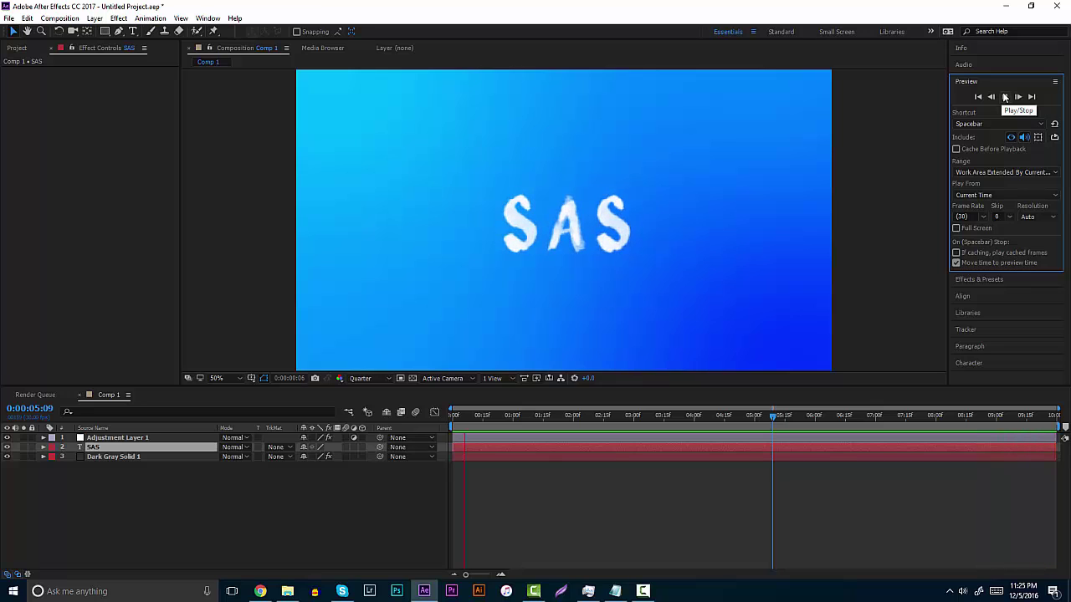
{"action": "left_click", "coordinate": [1005, 98]}
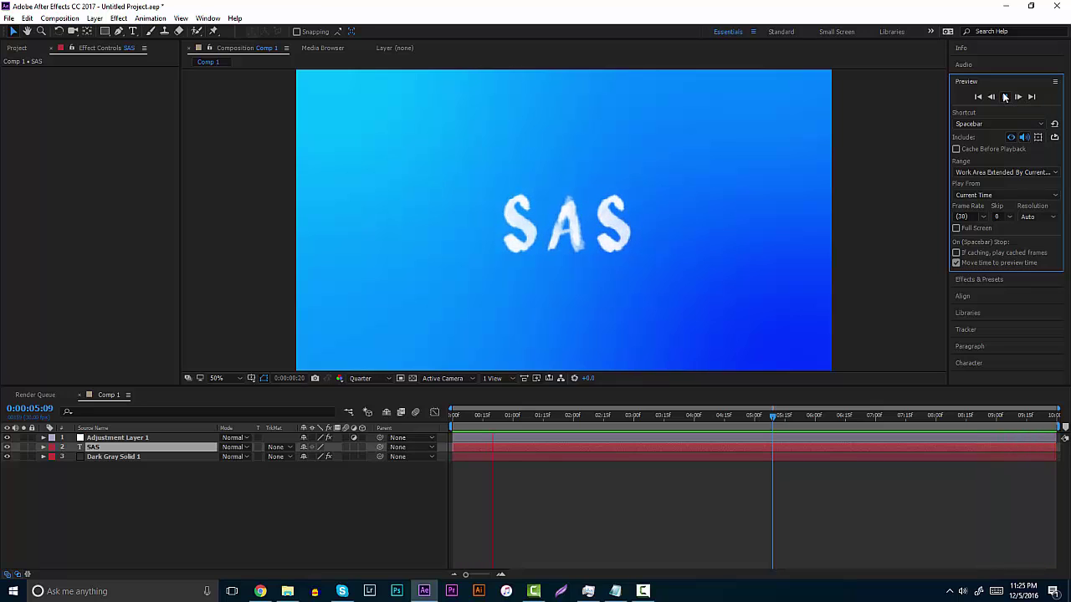
{"action": "left_click", "coordinate": [185, 436]}
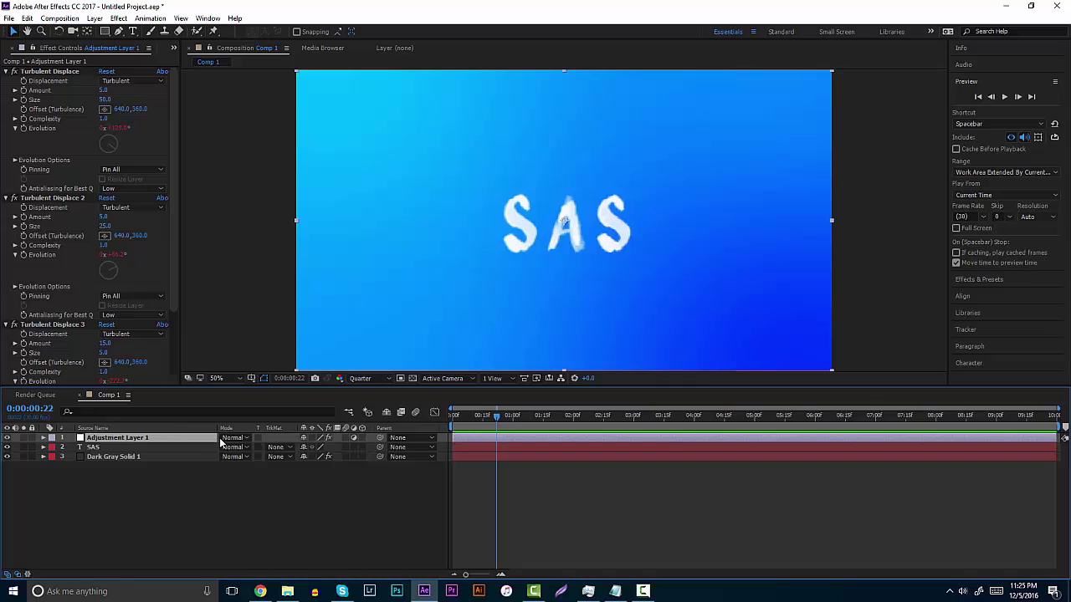
Step: Switch to the Windows desktop by minimizing all open windows and hide the desktop icons
{"action": "left_click", "coordinate": [426, 599]}
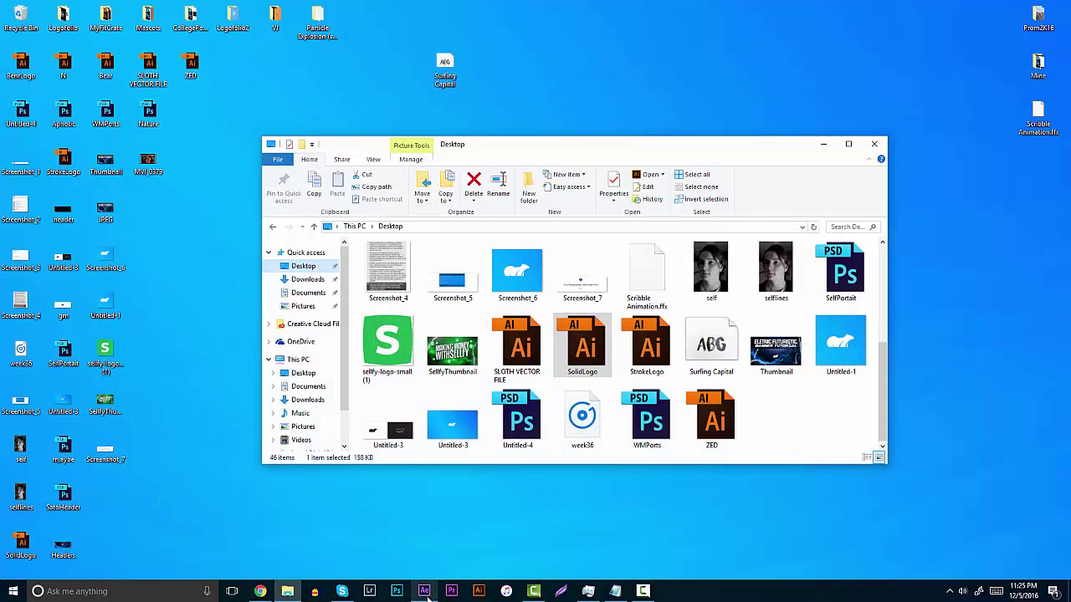
{"action": "key", "text": "super+d"}
{"action": "right_click", "coordinate": [757, 241]}
{"action": "mouse_move", "coordinate": [736, 246]}
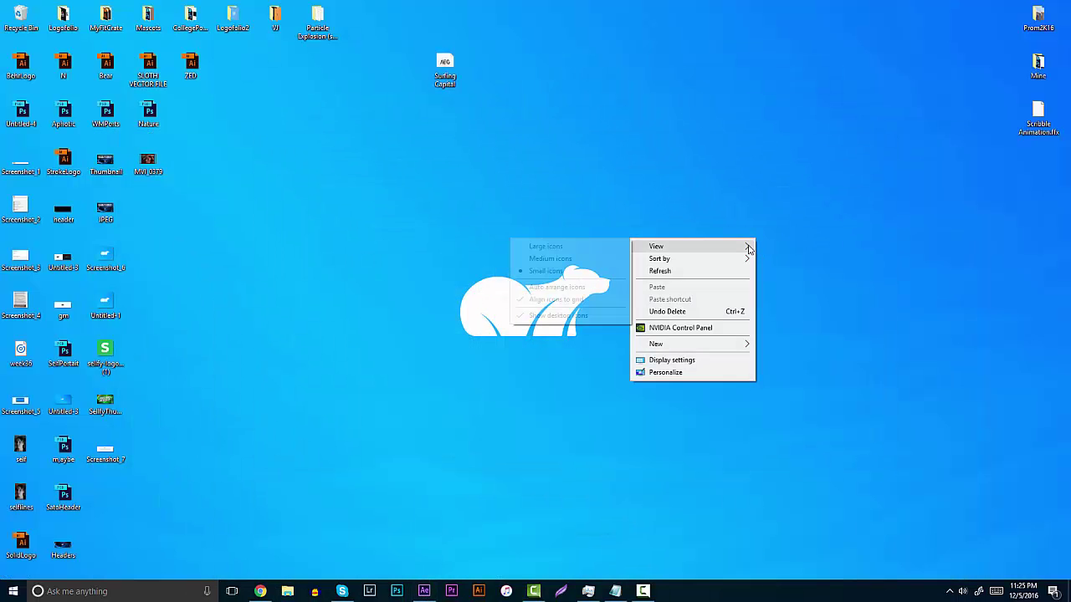
{"action": "left_click", "coordinate": [568, 314]}
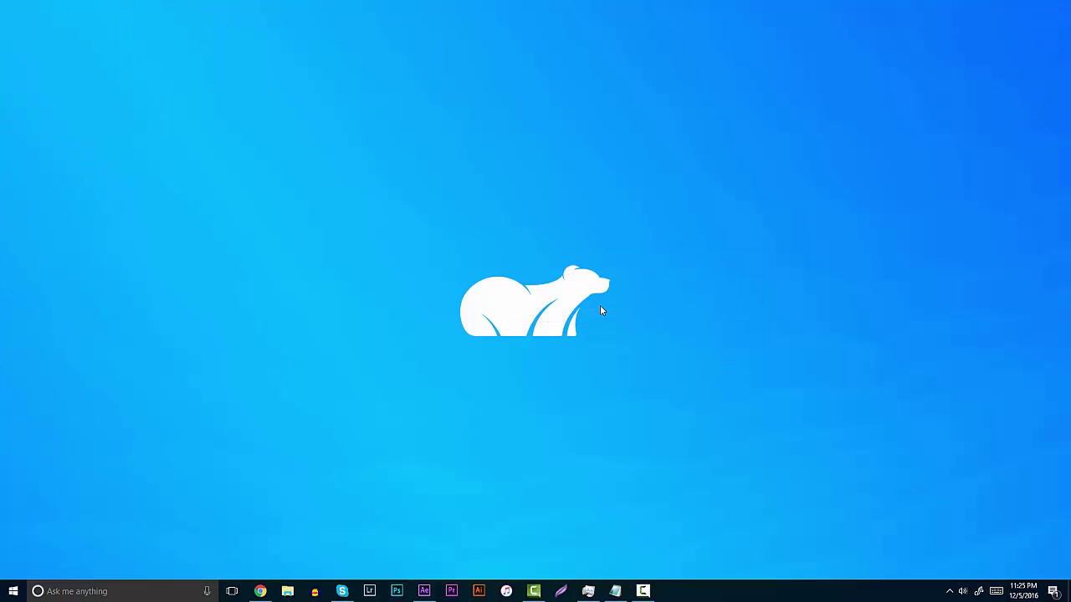